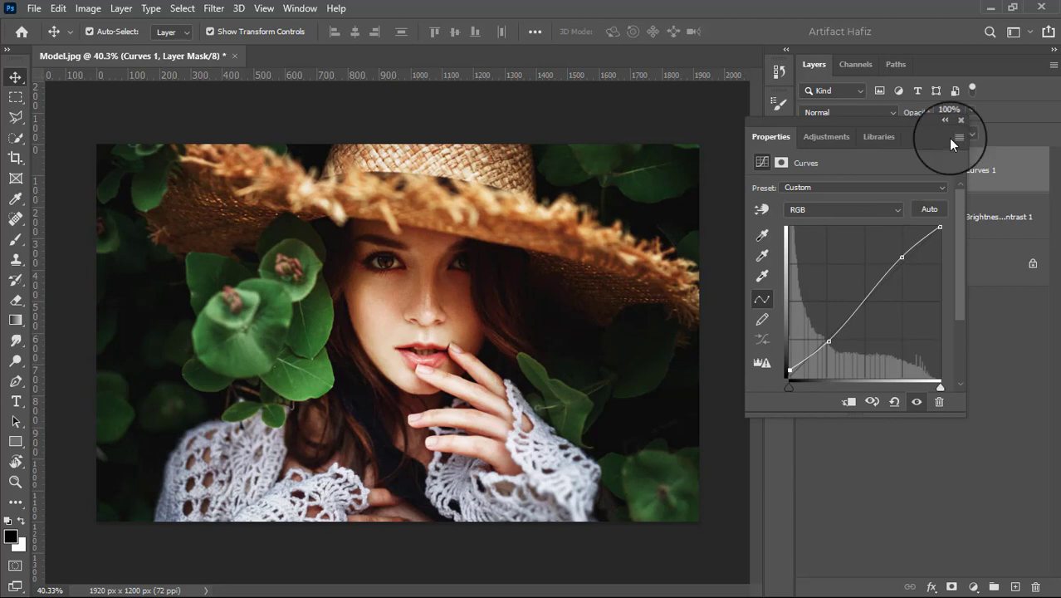
- Add a Color Lookup adjustment layer above the Curves layer and try the Fuji ETERNA 250D Kodak 2395 3D LUT
click(959, 123)
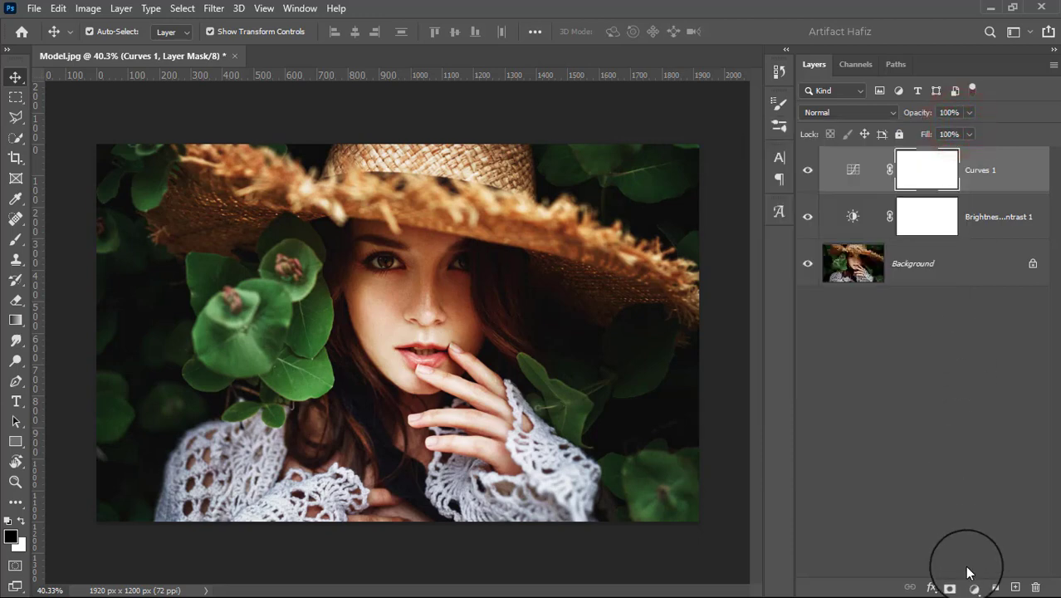
click(972, 585)
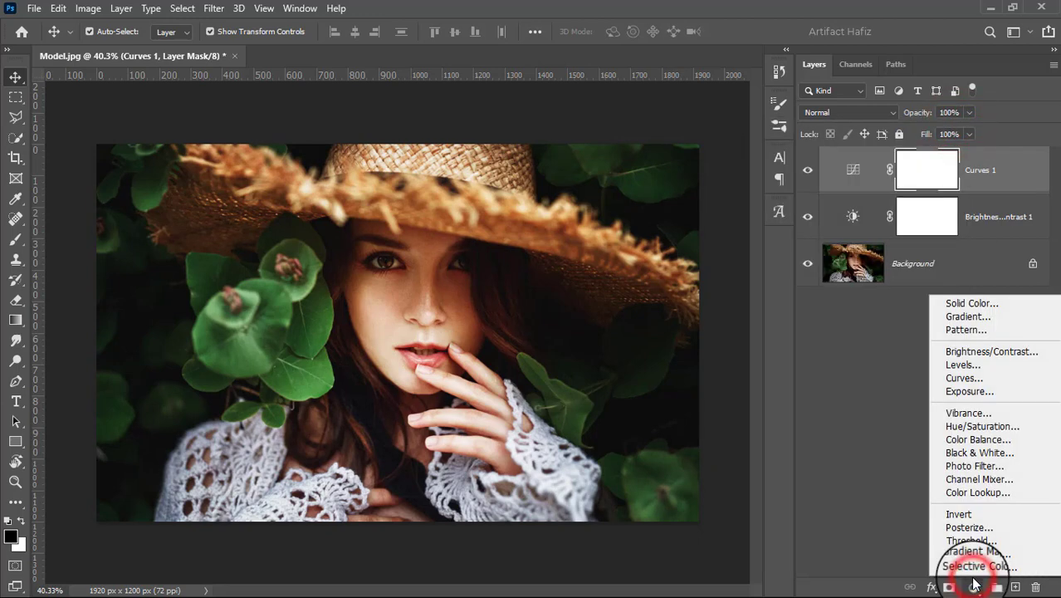
click(972, 494)
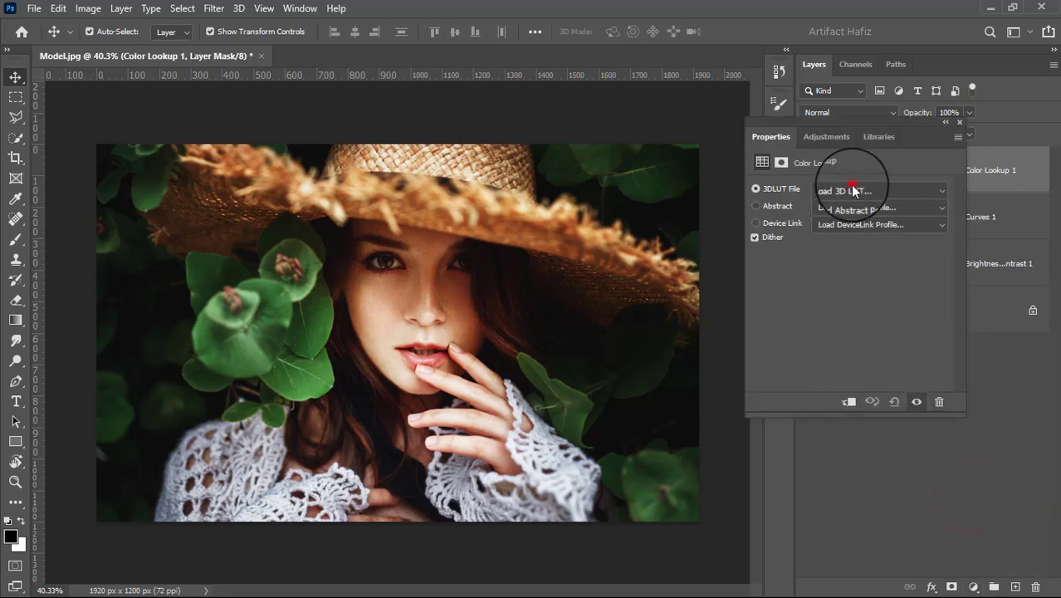
click(853, 191)
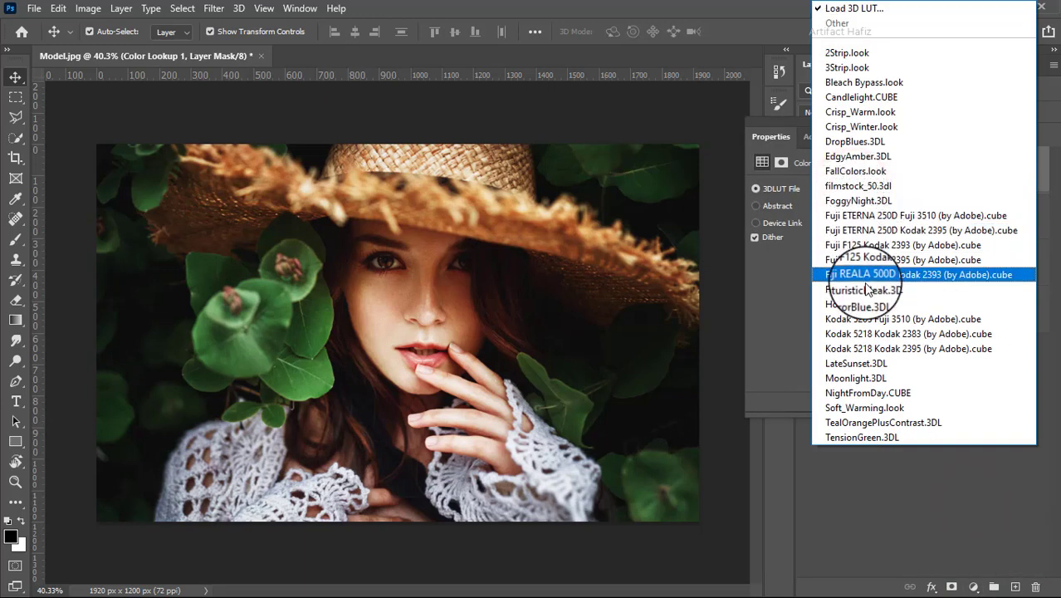
click(863, 231)
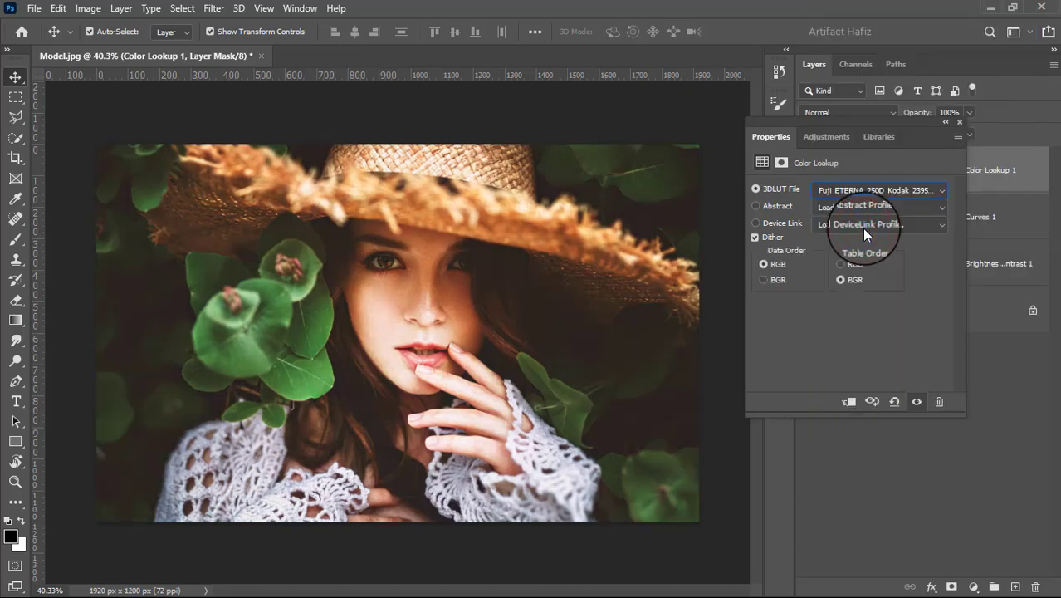
- Change the Color Lookup layer's 3D LUT to Soft_Warming.look and compare the image with the layer hidden and shown
click(857, 192)
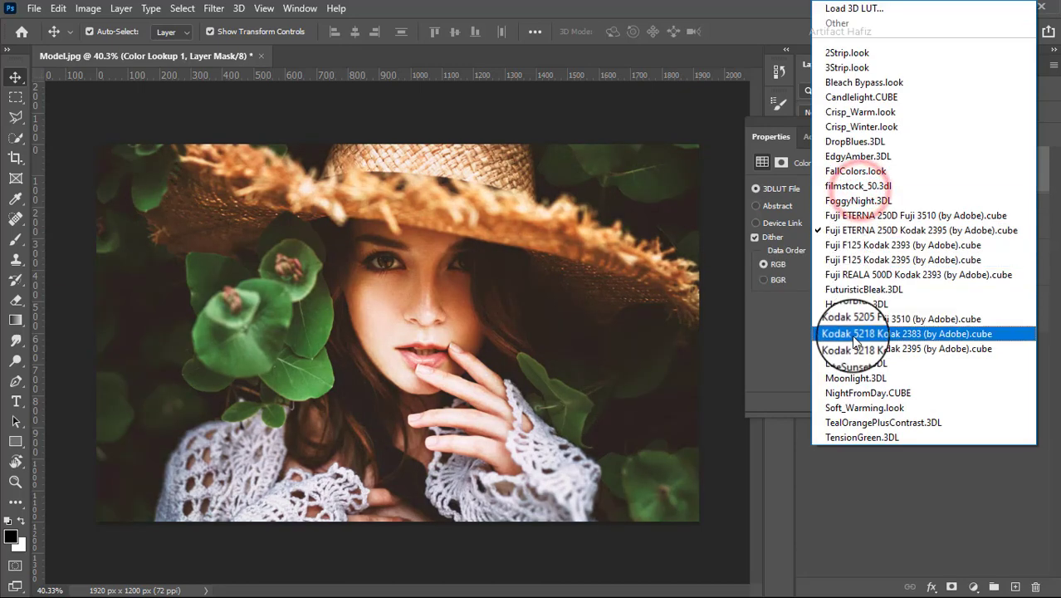
click(851, 408)
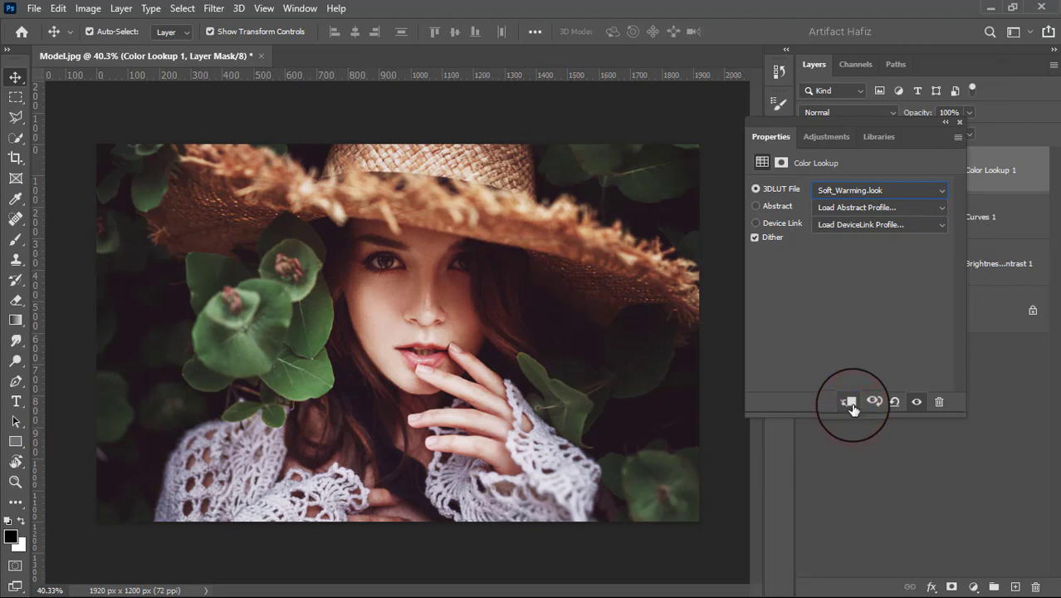
click(959, 121)
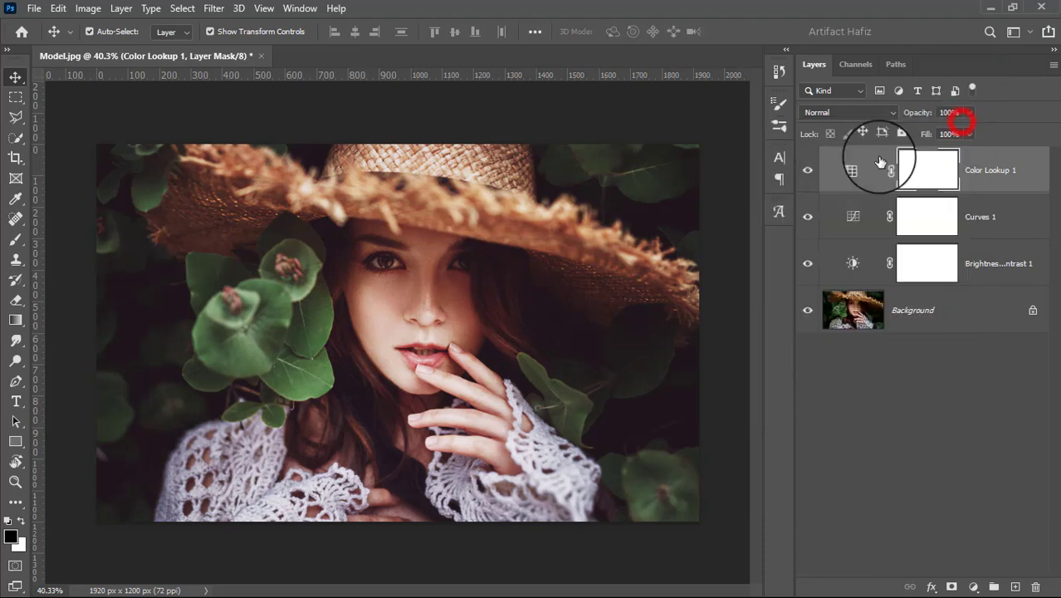
click(807, 173)
click(807, 173)
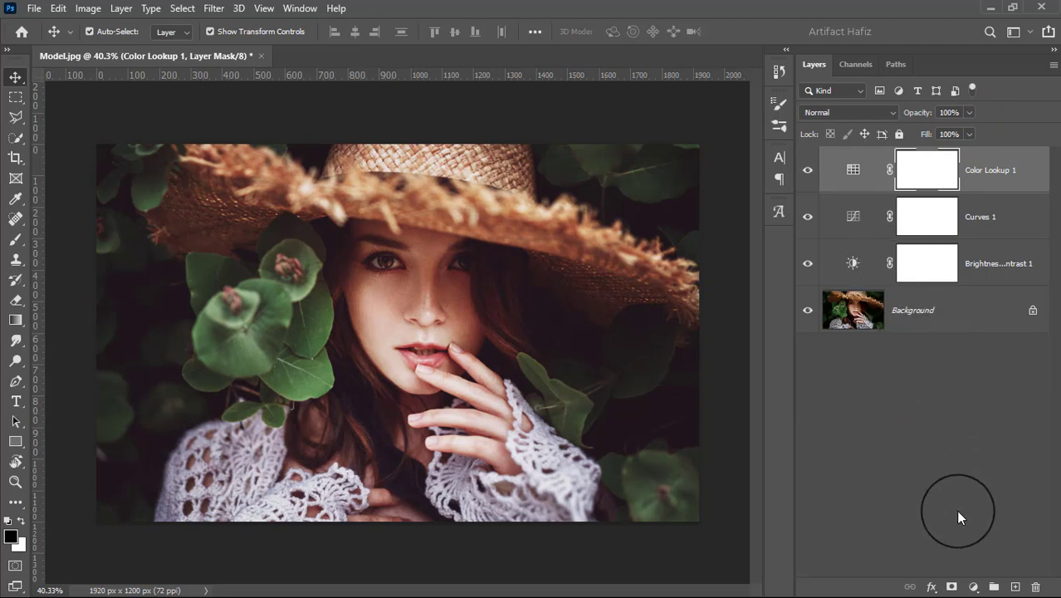
- Add a Levels adjustment layer with the black input level at 12 and the white input level at 241
click(972, 585)
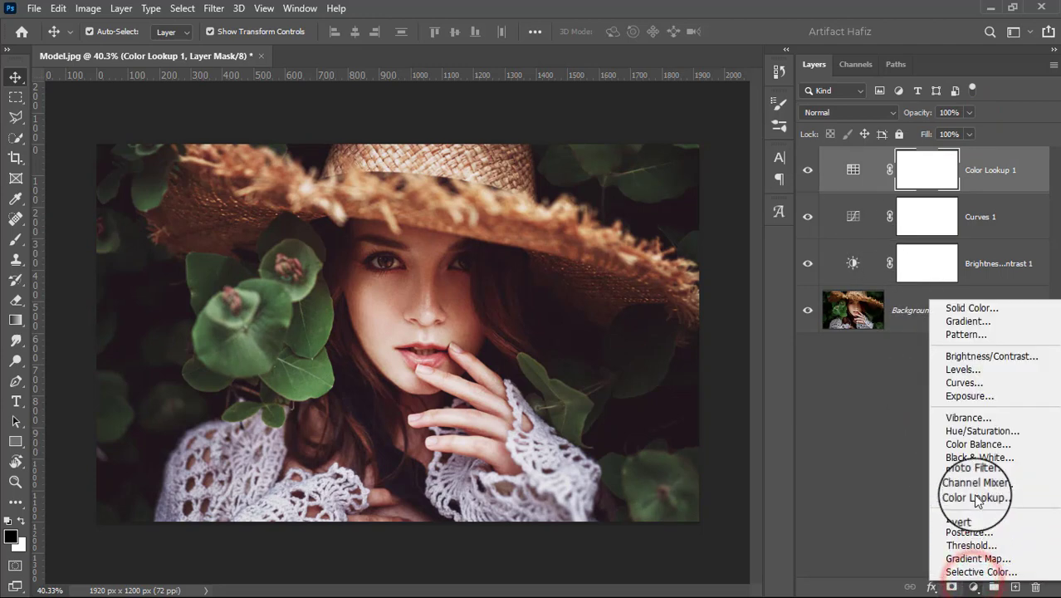
click(956, 373)
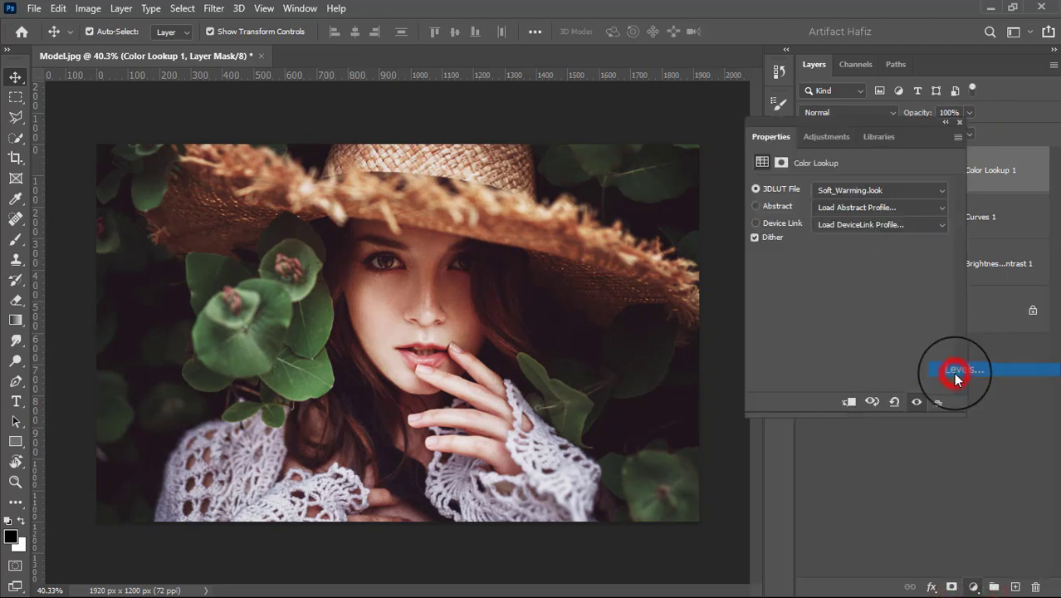
drag(778, 300, 785, 300)
drag(945, 302, 938, 302)
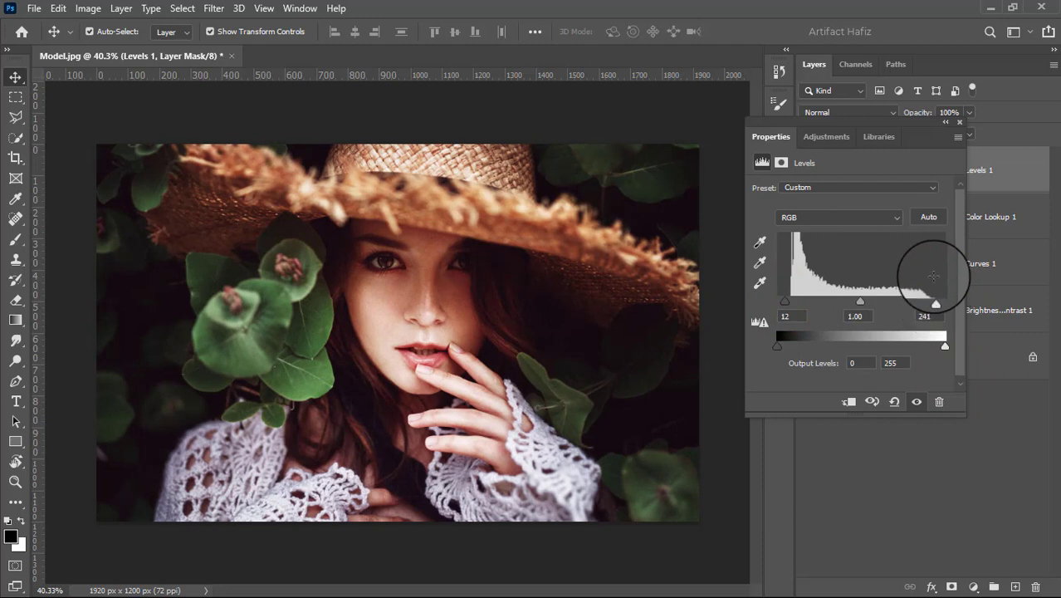
click(959, 122)
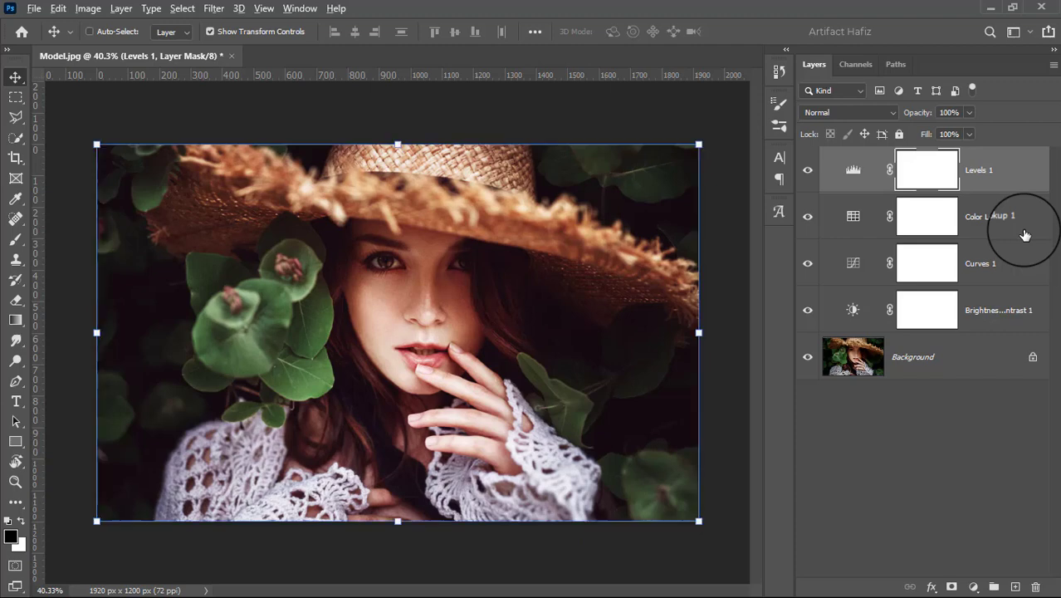
- Stamp all visible layers into a new top layer and convert it for smart filters
key(ctrl+alt+shift+e)
click(901, 170)
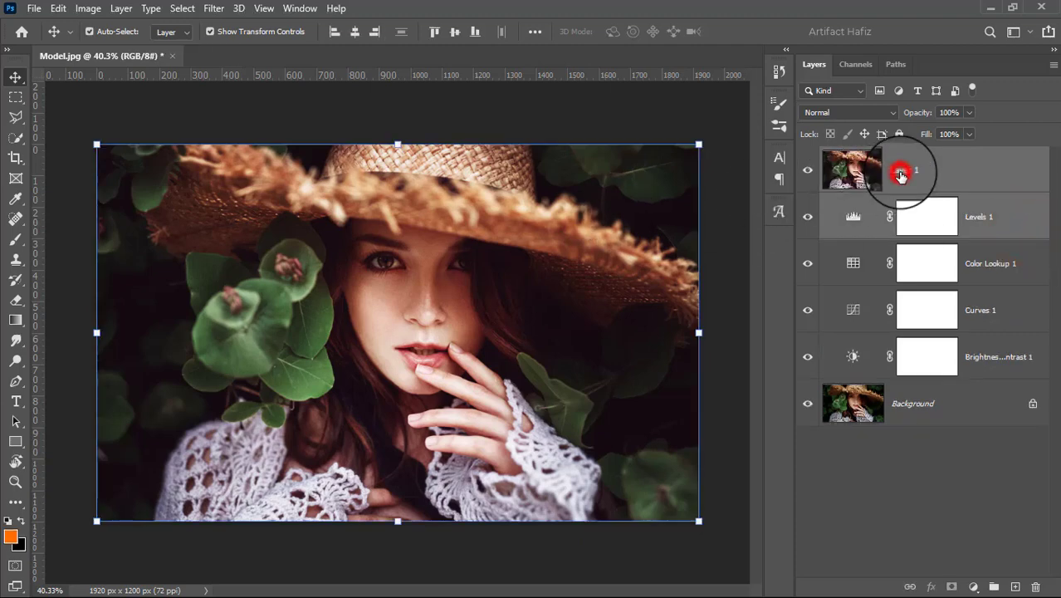
click(213, 9)
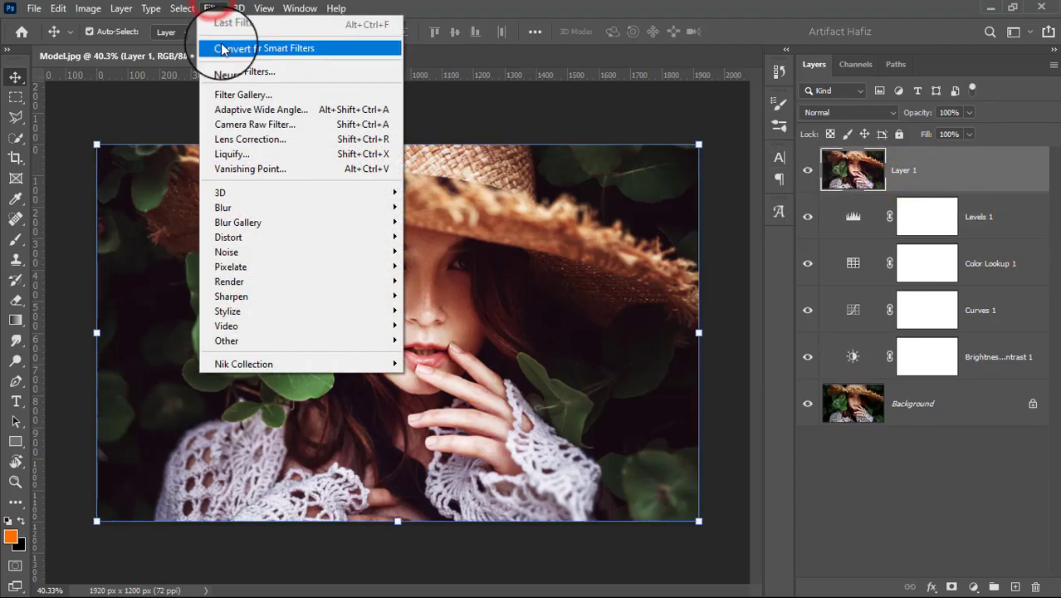
click(237, 47)
- Apply the Camera Raw Filter with Exposure -0.15, Contrast +3, Highlights -35, Shadows +12, Whites +38 and Blacks +18
click(214, 8)
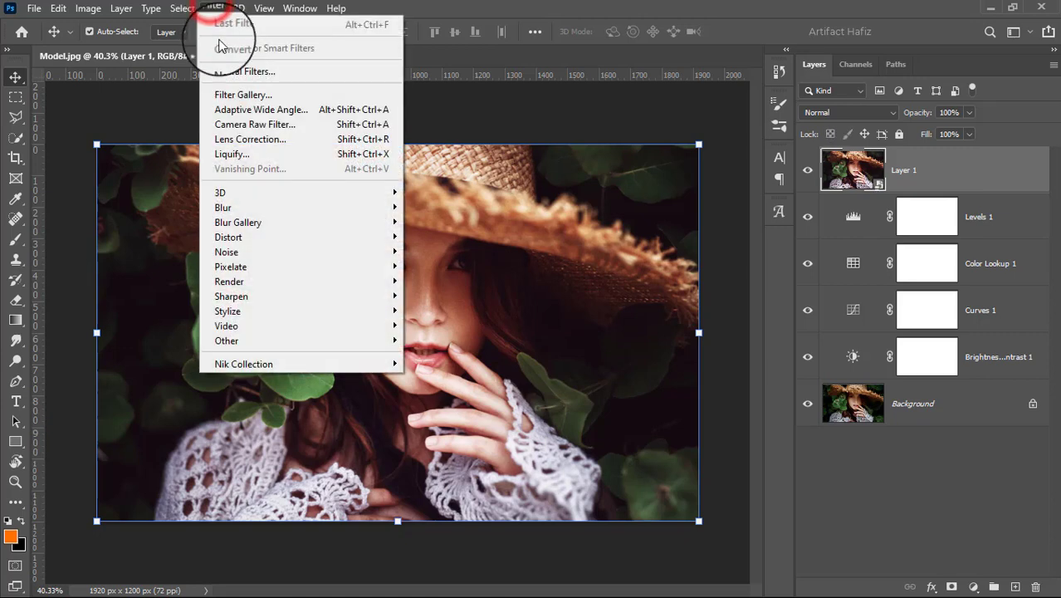
click(236, 123)
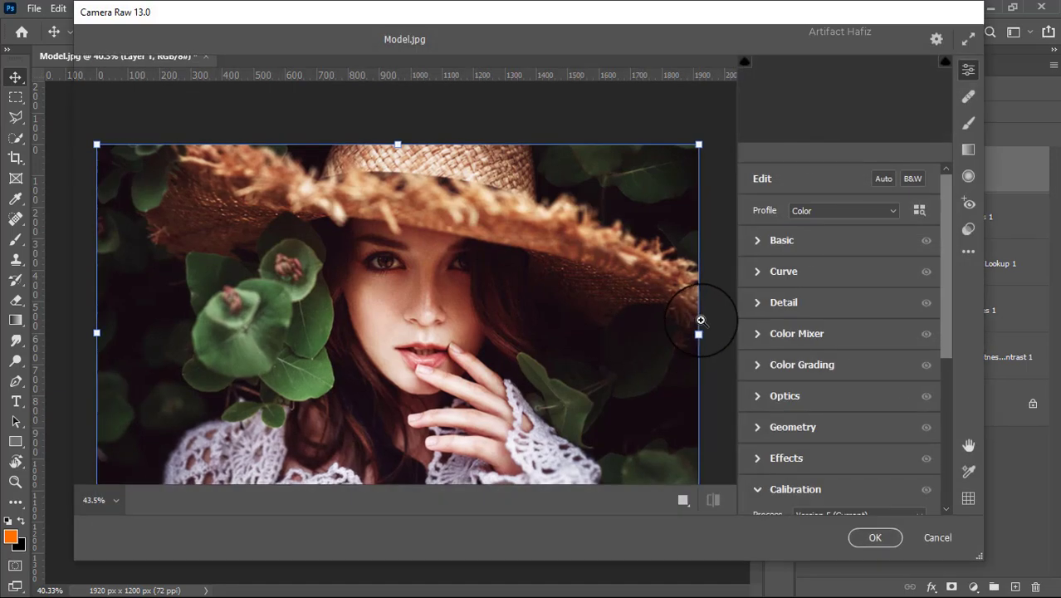
click(765, 242)
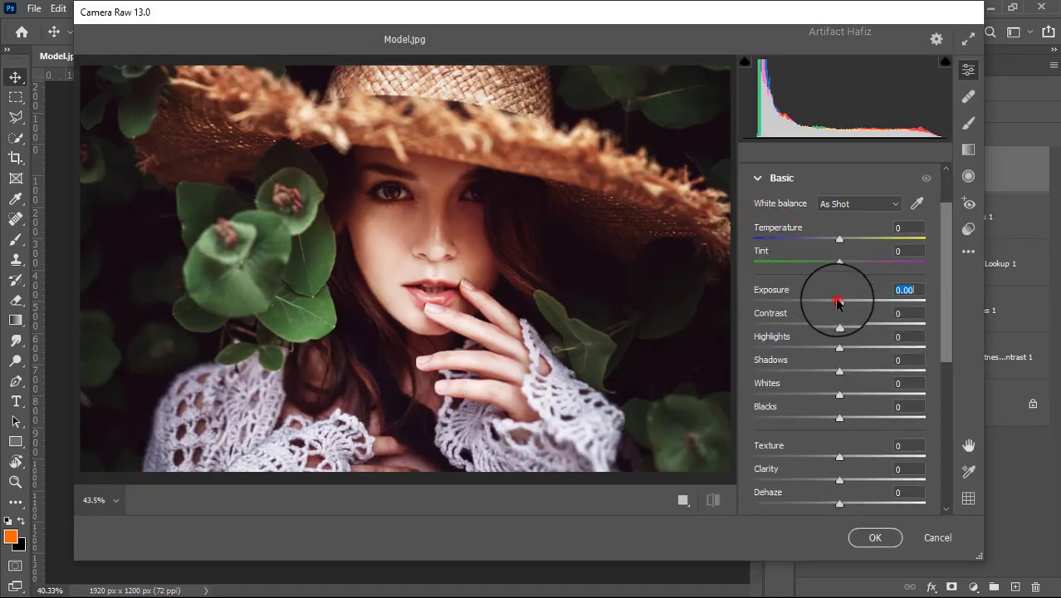
drag(837, 301, 872, 393)
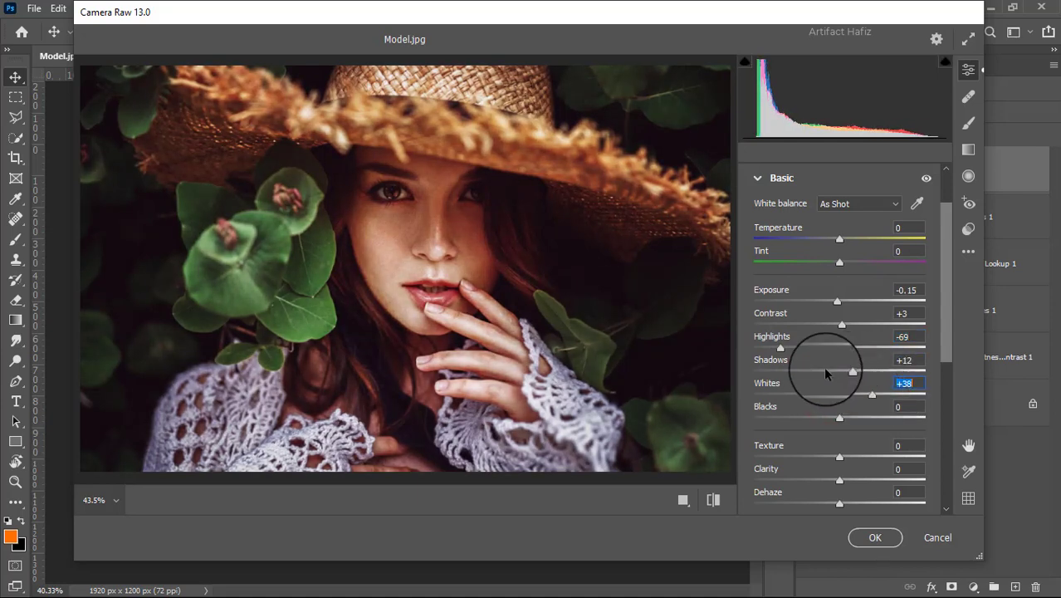
drag(781, 351, 810, 349)
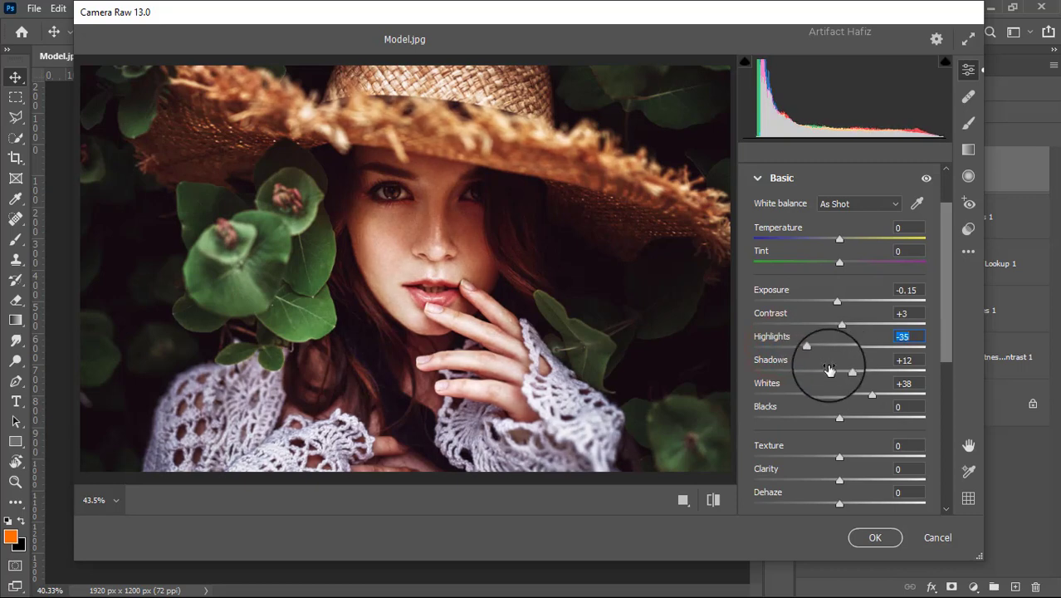
mouse_move(840, 419)
mouse_down()
mouse_move(827, 419)
mouse_move(855, 419)
mouse_up()
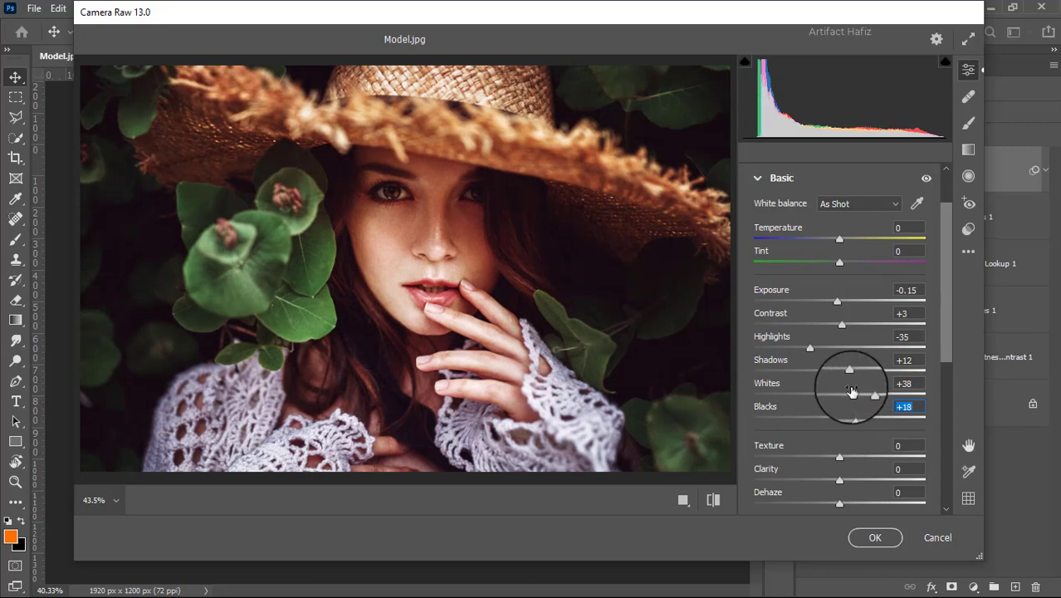
- Set Texture to -10, Clarity to +4 and Dehaze to -7 in the Basic adjustments
scroll(845, 382, down, 3)
drag(838, 381, 830, 380)
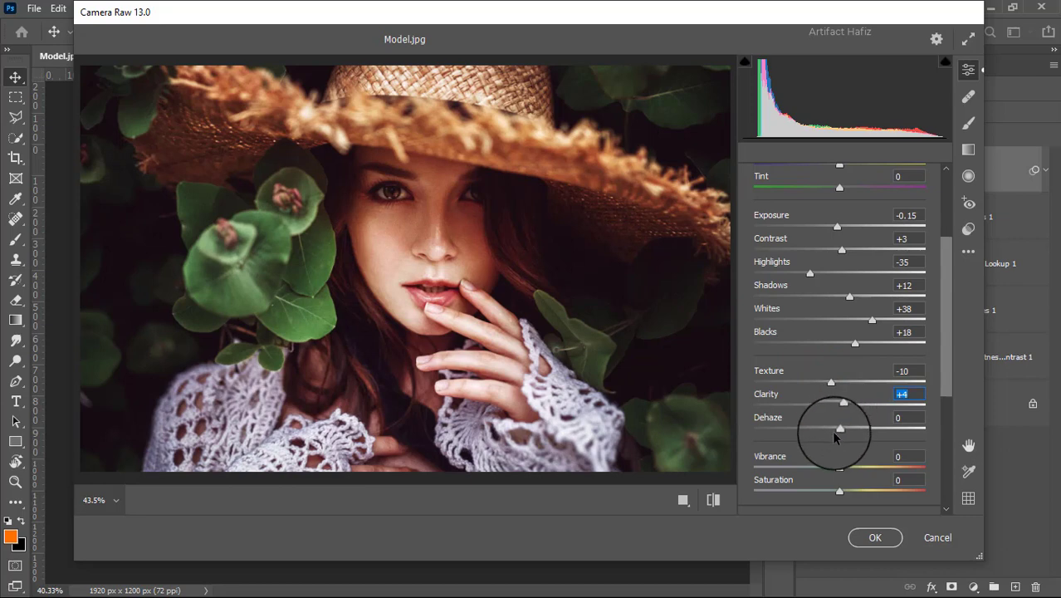
mouse_move(838, 430)
mouse_down()
mouse_move(857, 428)
mouse_move(834, 426)
mouse_up()
- Move the shadow end point of the red channel's point curve to input 6, output 0
scroll(836, 426, down, 3)
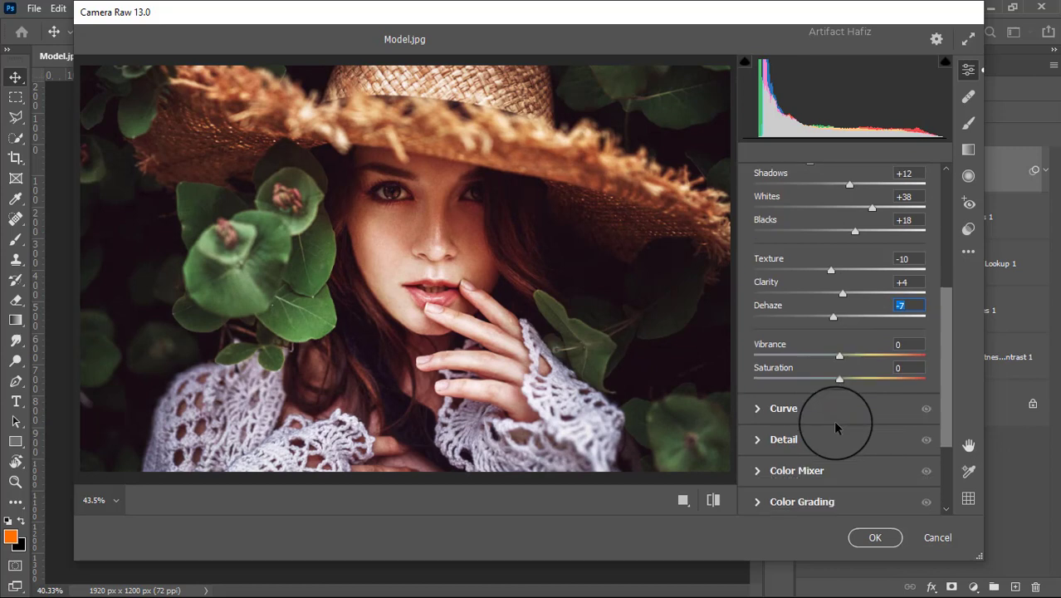
click(758, 407)
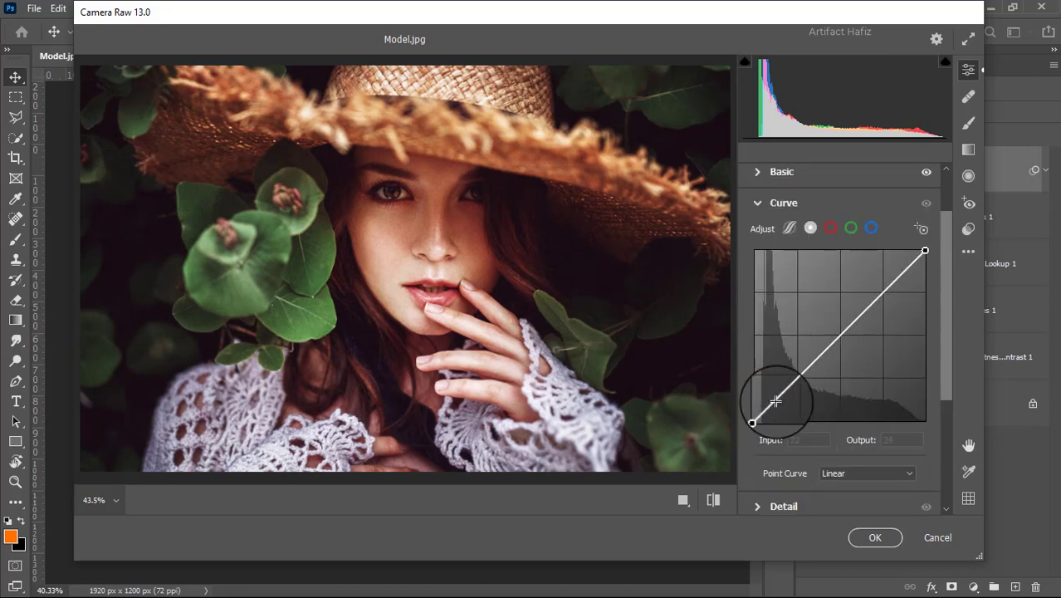
click(872, 226)
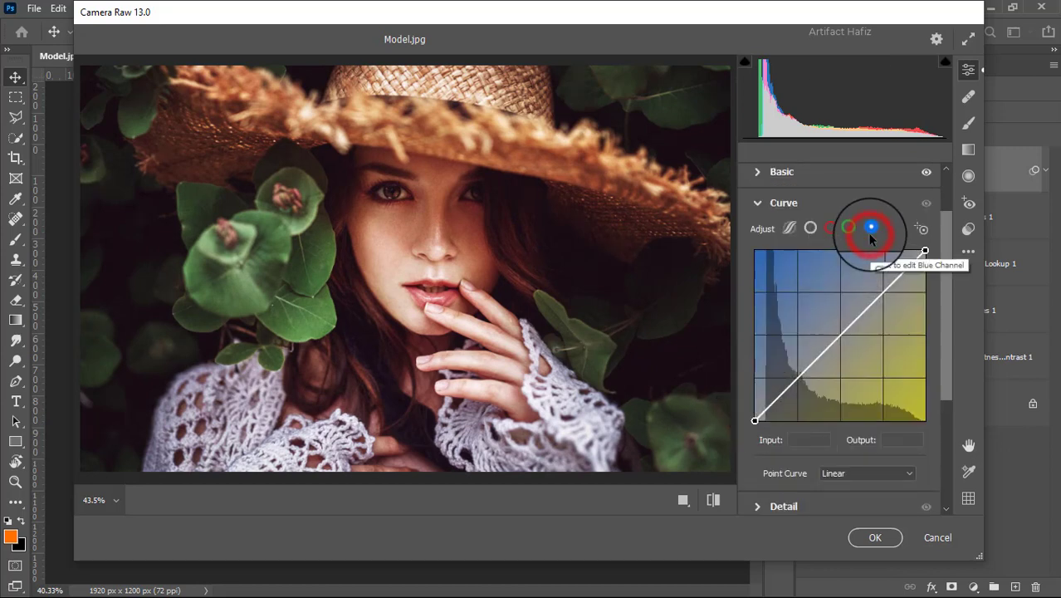
click(850, 227)
click(832, 227)
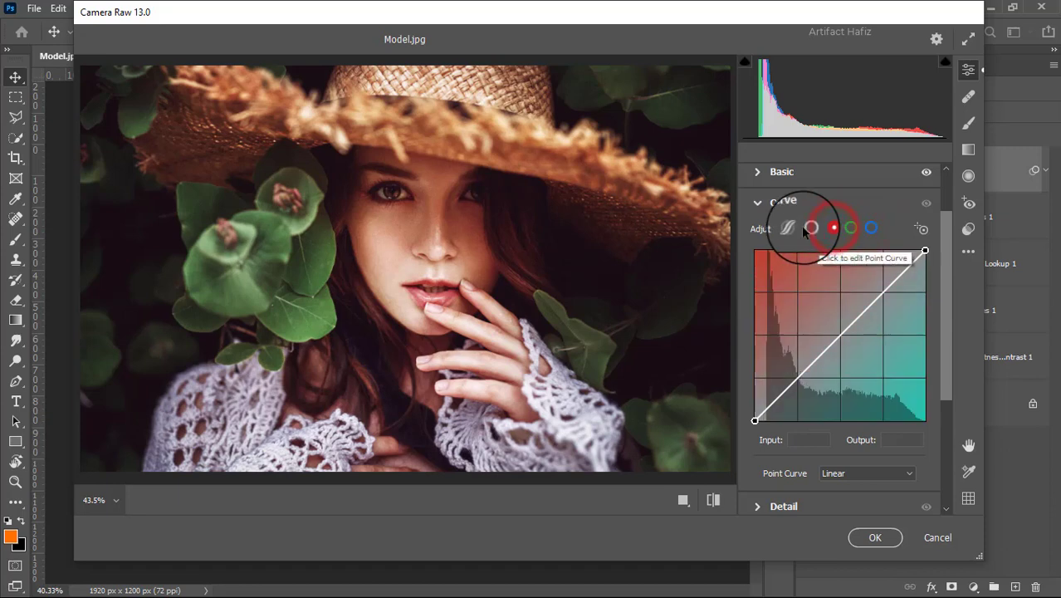
click(809, 228)
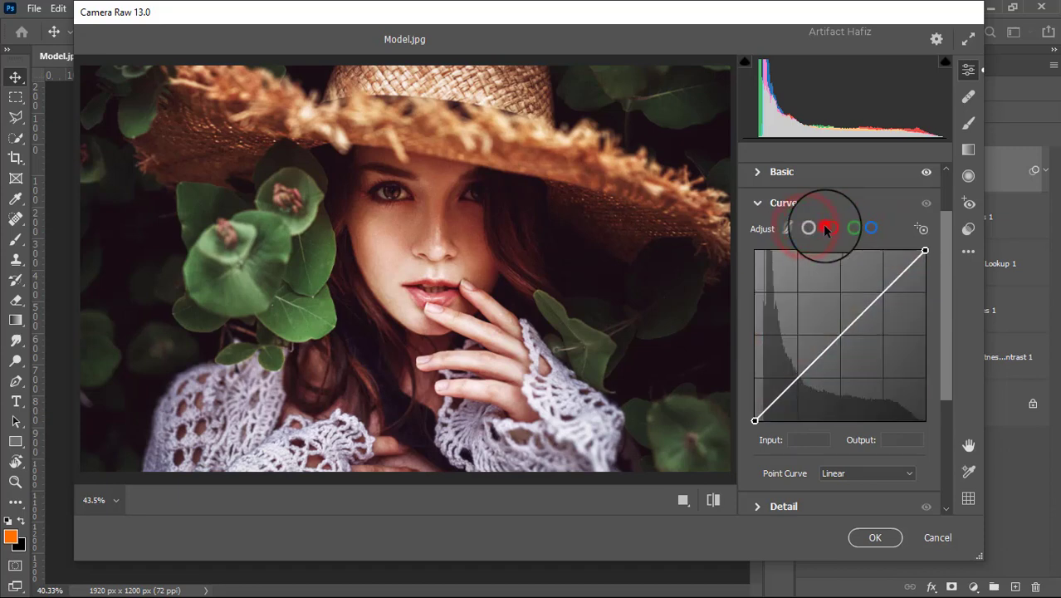
click(831, 227)
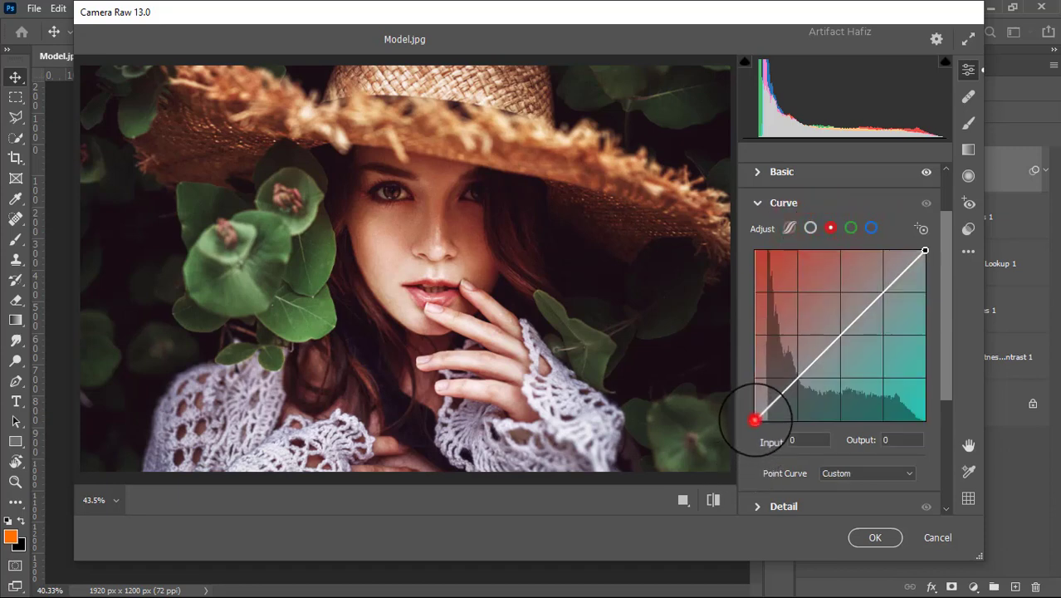
drag(753, 420, 758, 420)
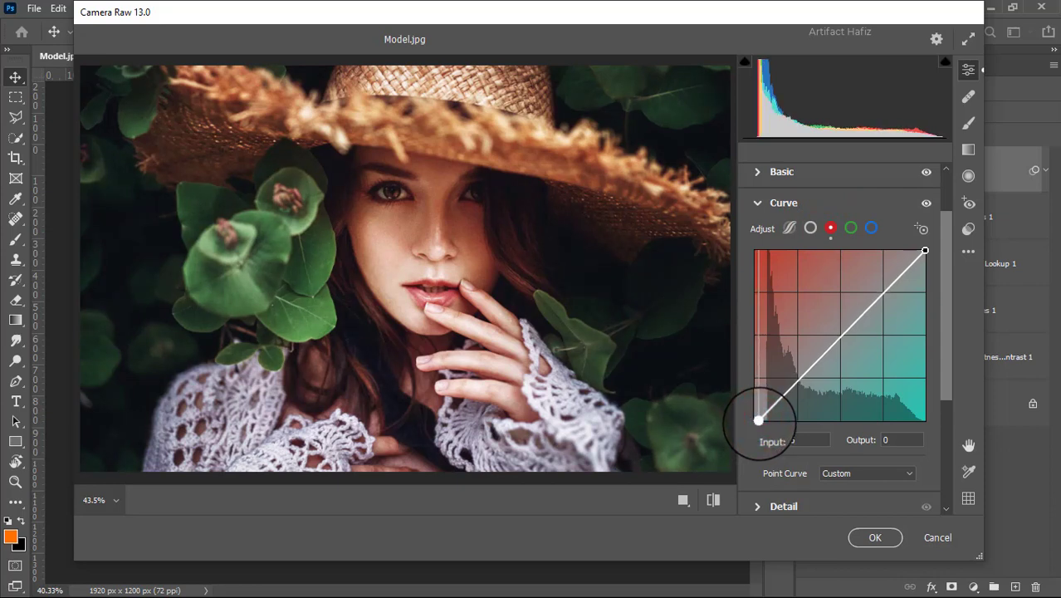
click(799, 440)
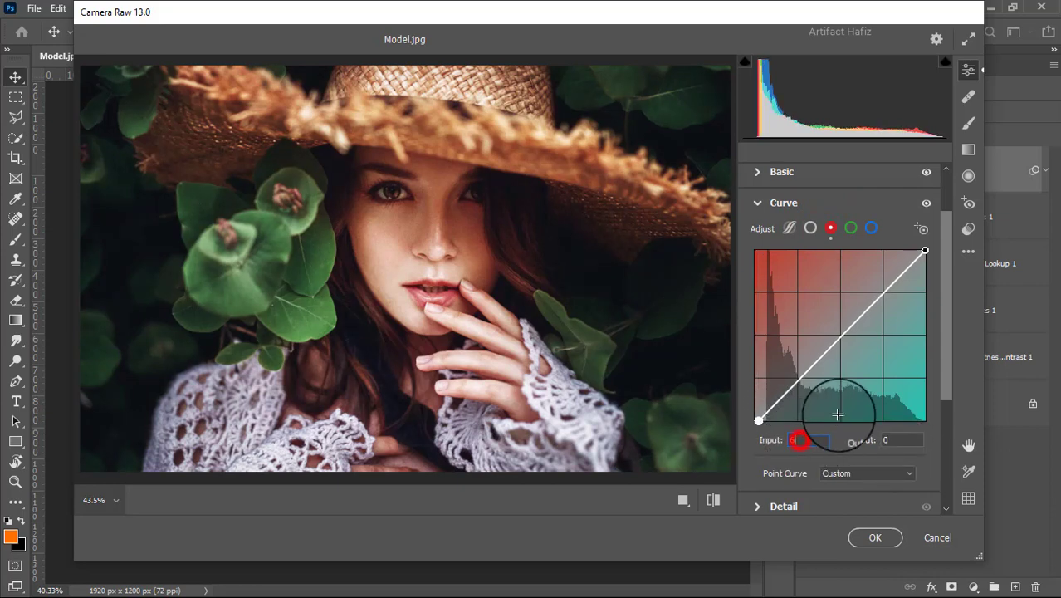
- Set Sharpening to 18, Noise Reduction to 15 and Color Noise Reduction to 10 in the Detail adjustments
scroll(838, 413, down, 5)
click(758, 323)
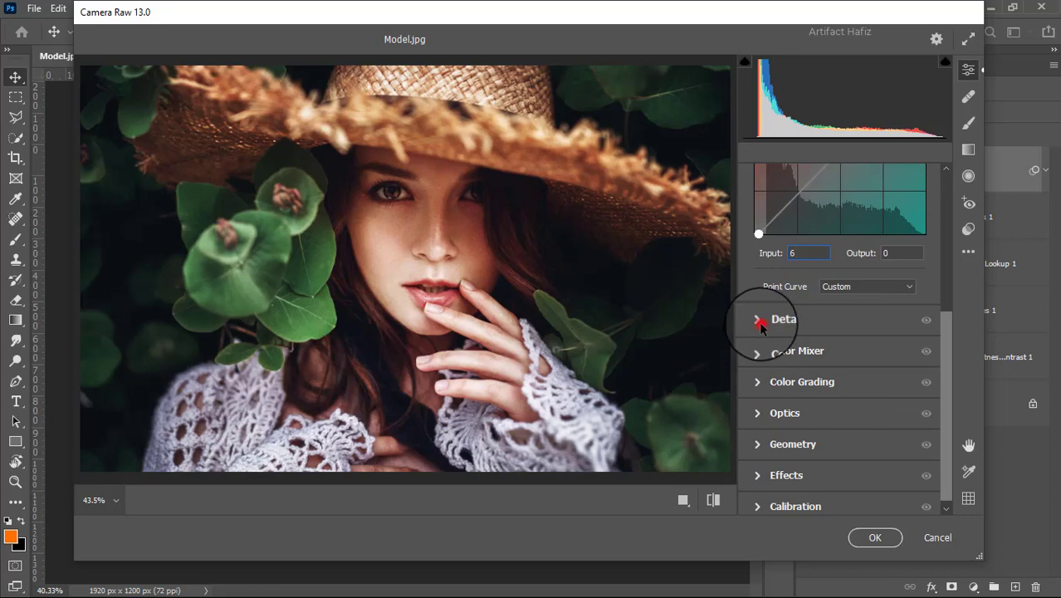
drag(754, 340, 772, 342)
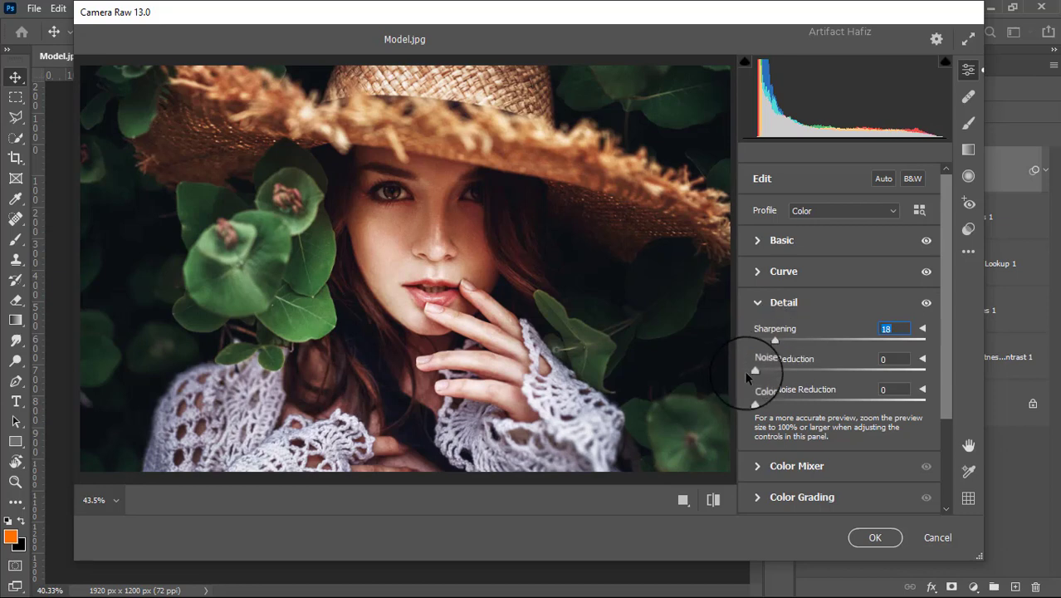
drag(753, 369, 773, 373)
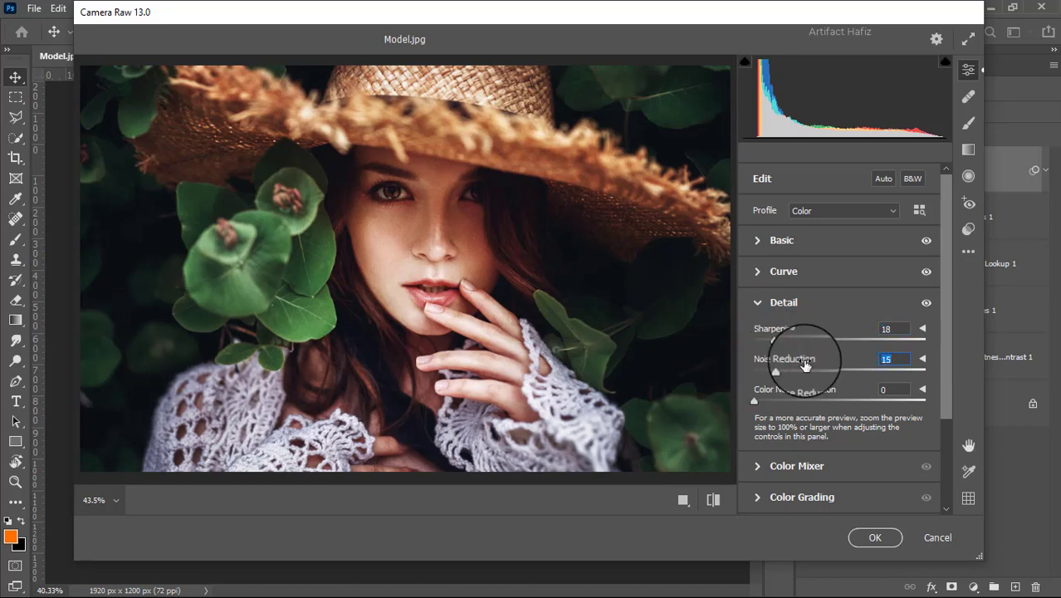
scroll(804, 364, down, 3)
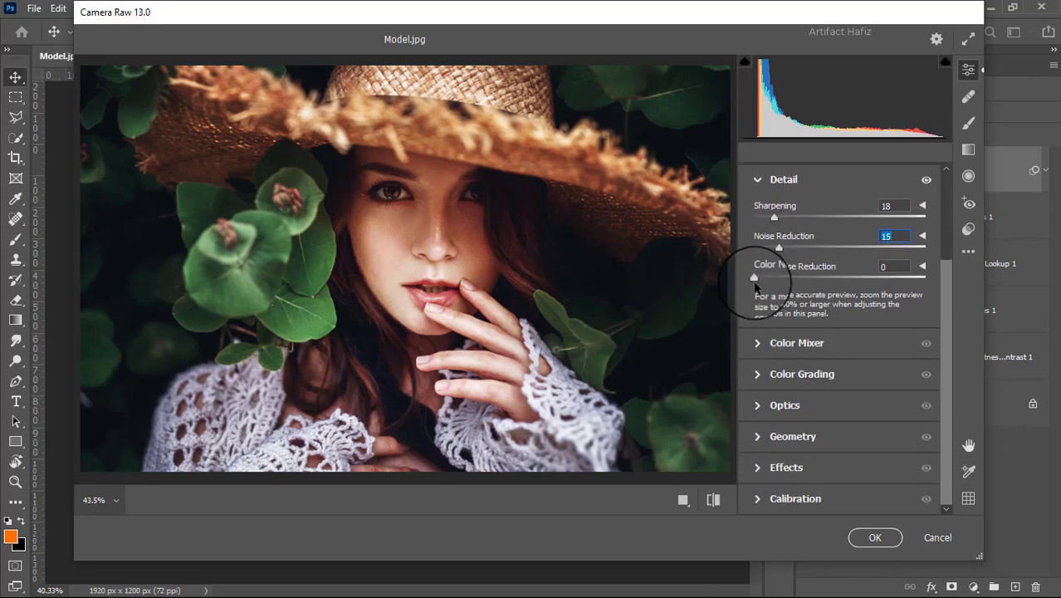
drag(753, 277, 772, 278)
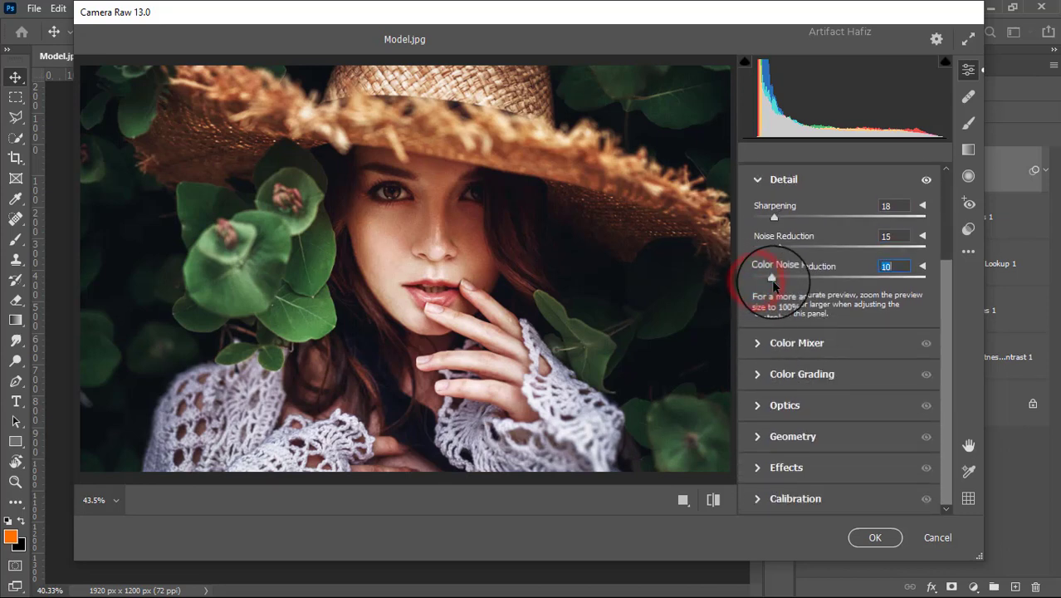
- In the Color Mixer's Saturation adjustments, set Reds to +5 and Yellows to -100, and reduce Greens
click(759, 343)
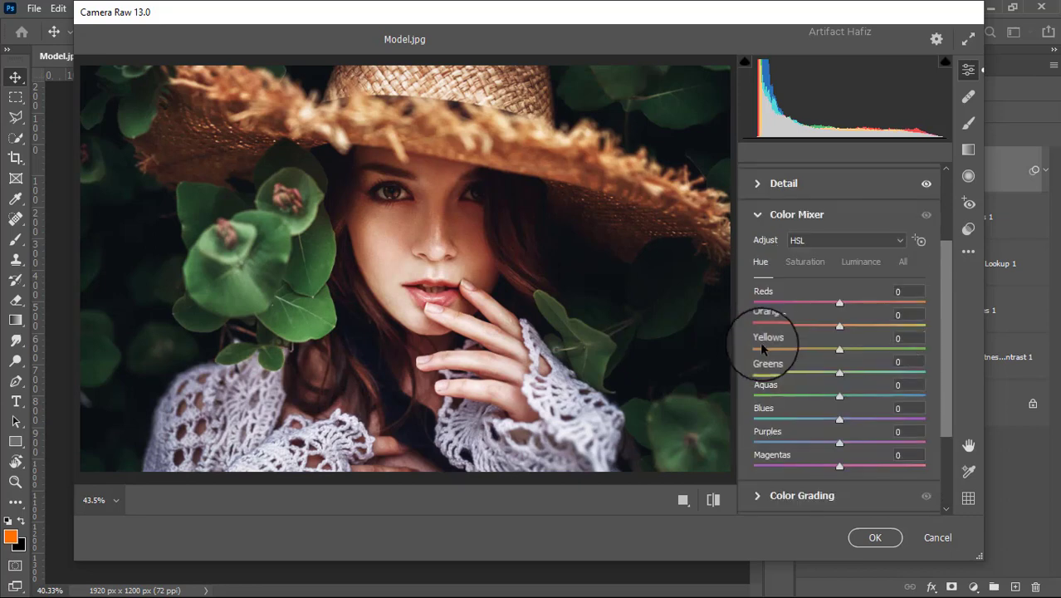
click(810, 262)
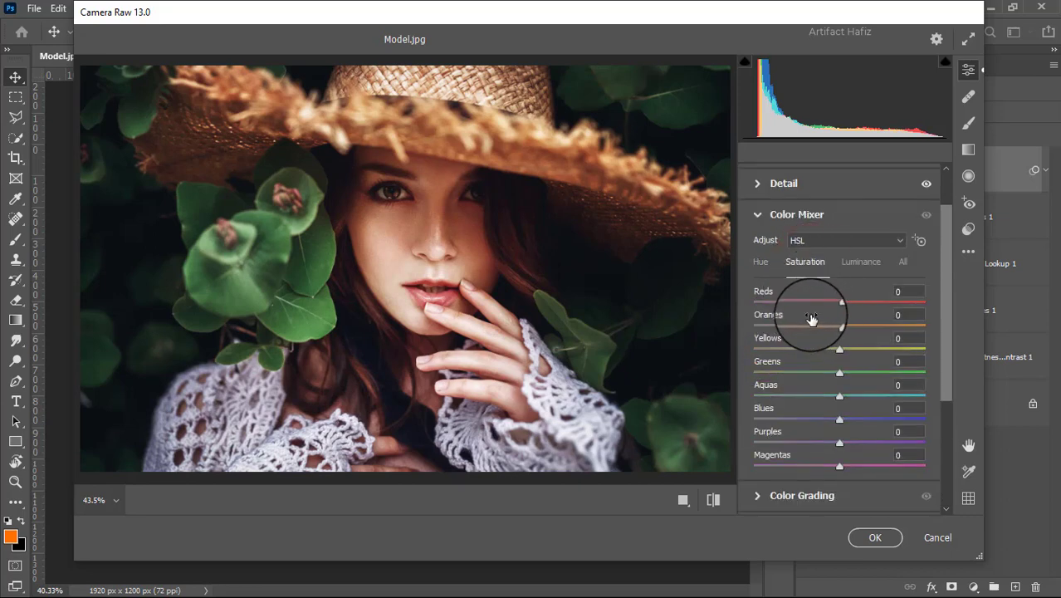
mouse_move(840, 301)
mouse_down()
mouse_move(834, 307)
mouse_move(855, 308)
mouse_up()
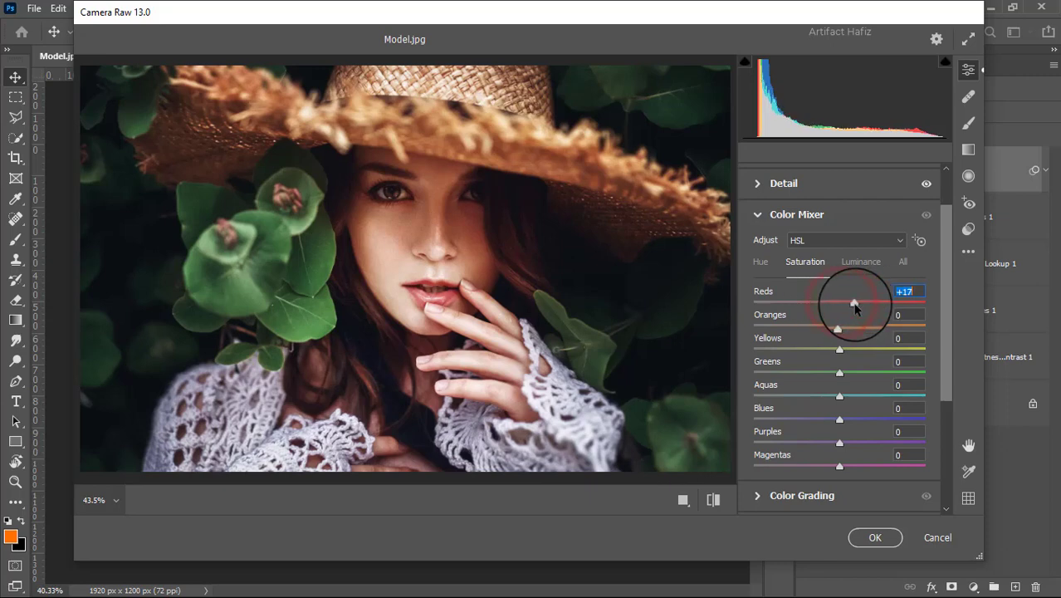
click(840, 349)
drag(840, 349, 671, 346)
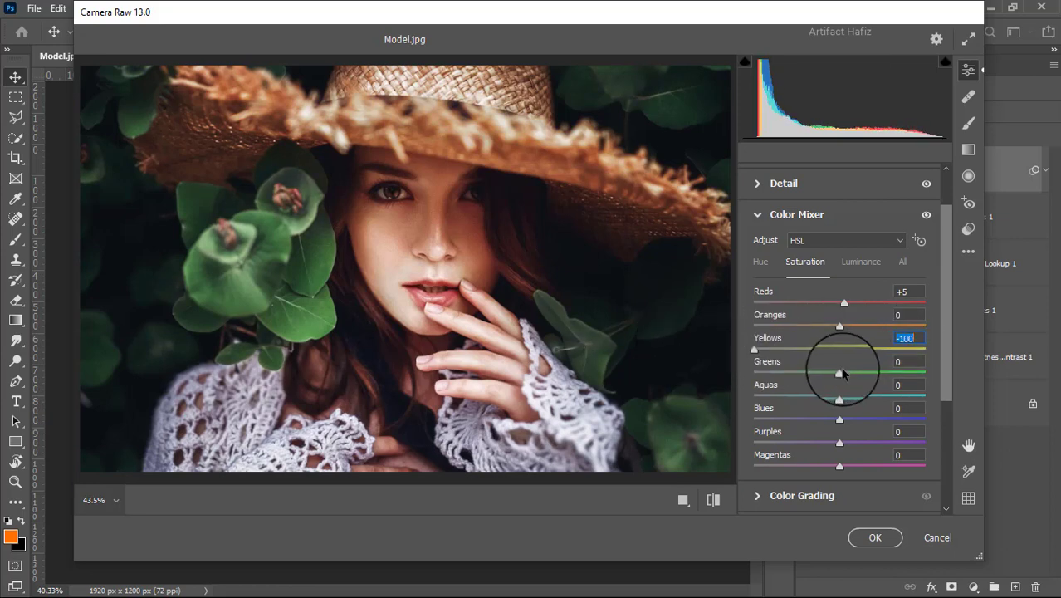
drag(840, 371, 796, 372)
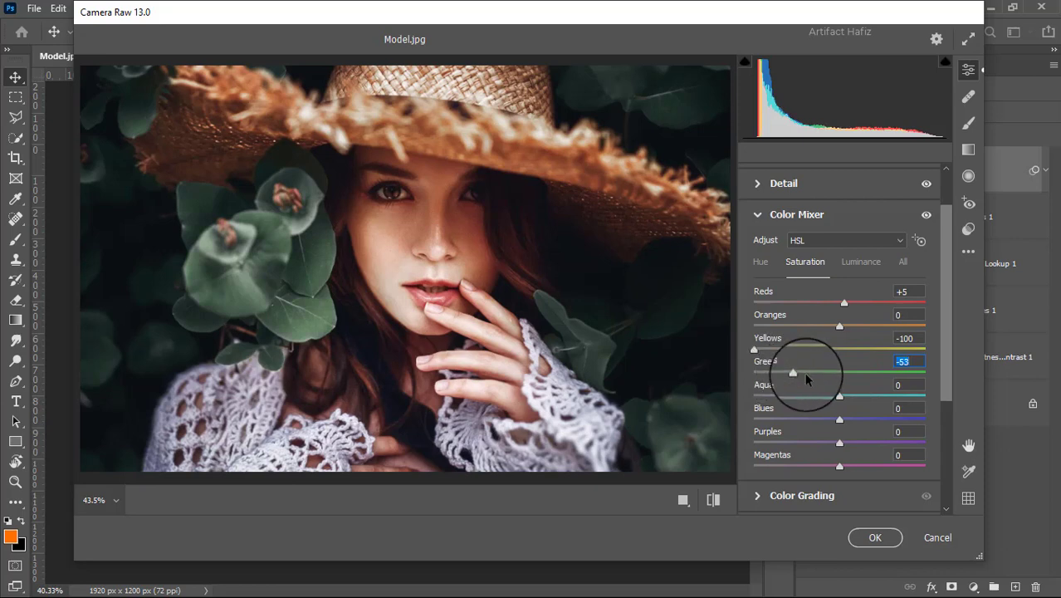
scroll(805, 375, down, 1)
drag(789, 332, 845, 380)
- In the Color Mixer, set the Luminance of Yellows to +34 and Greens to +11, and the Hue of Greens to +11
click(849, 224)
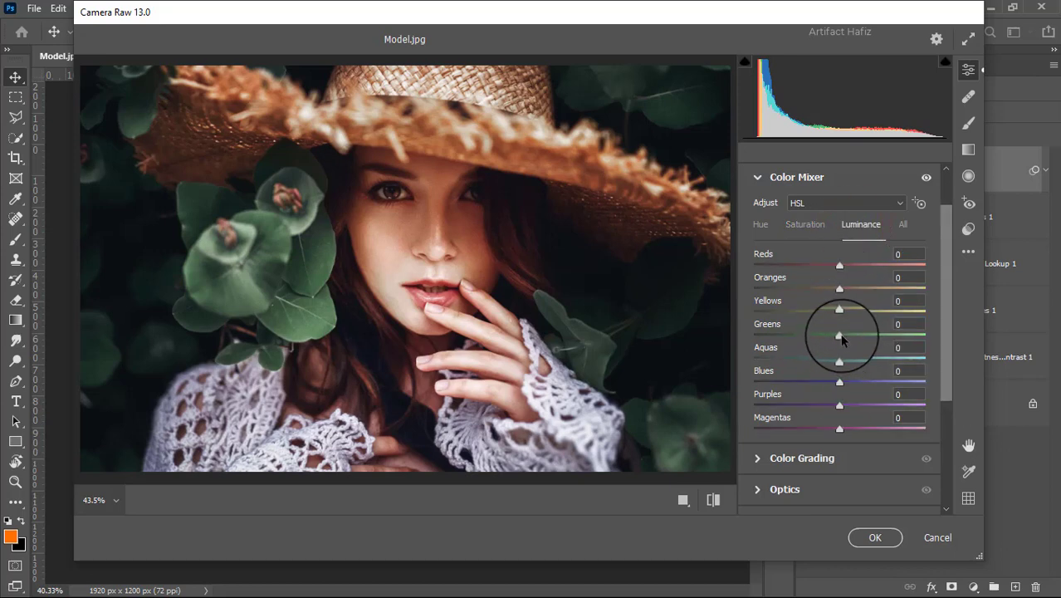
drag(841, 338, 869, 338)
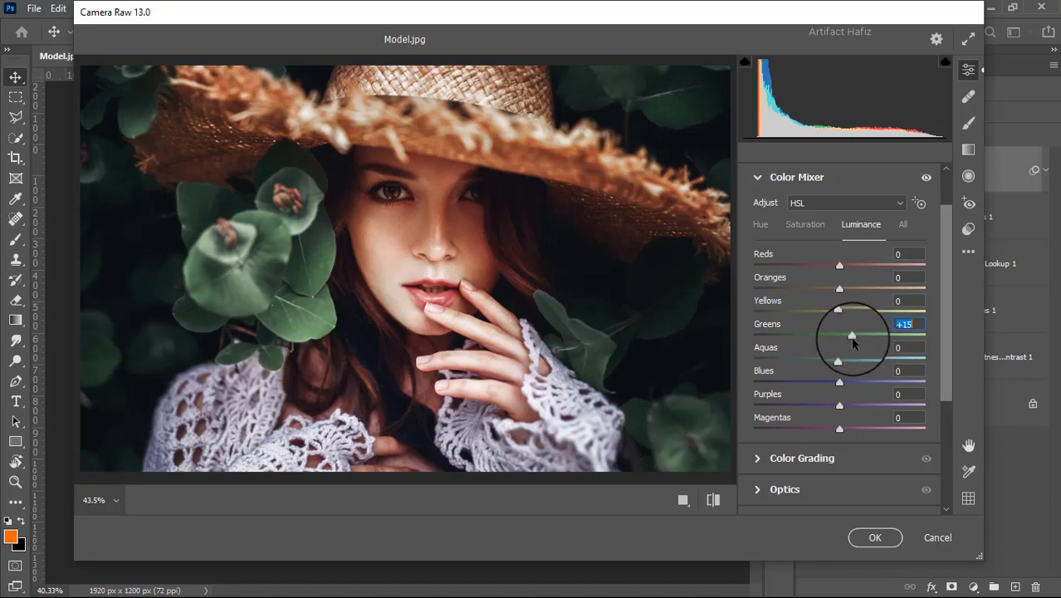
mouse_move(862, 313)
mouse_down()
mouse_move(830, 316)
mouse_move(868, 326)
mouse_up()
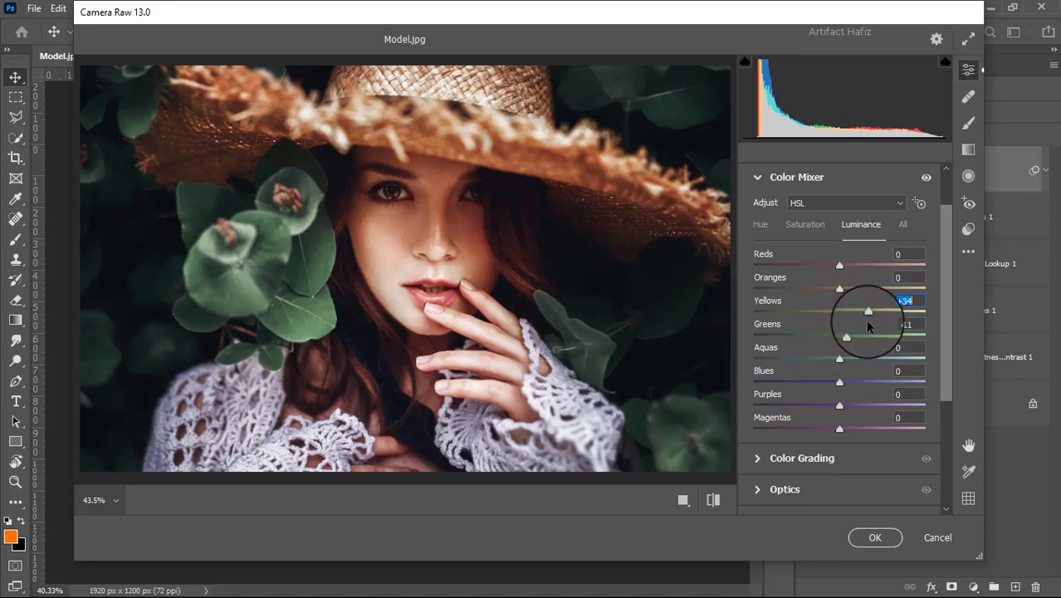
click(760, 224)
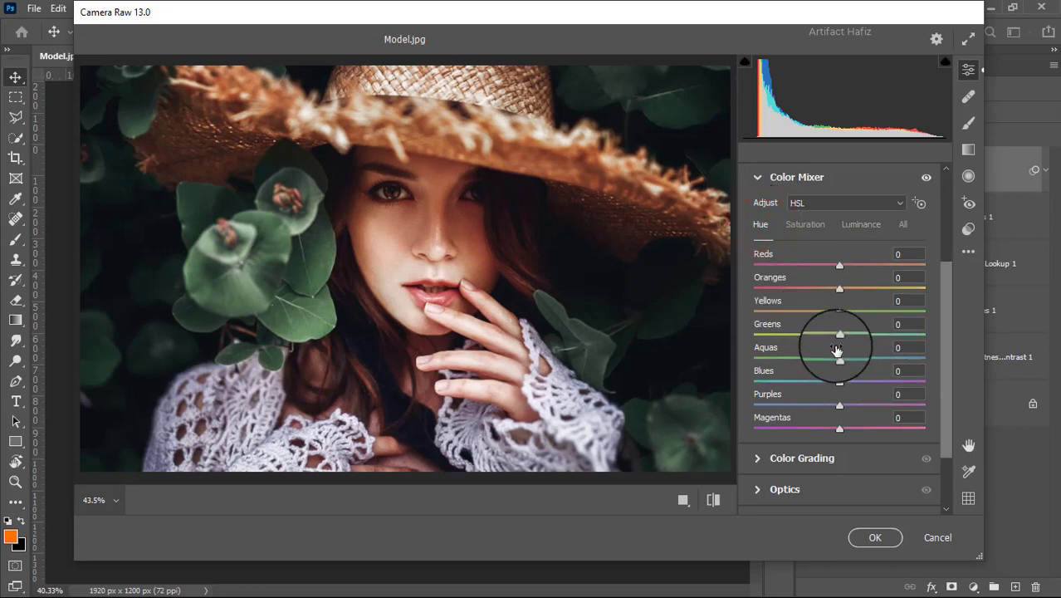
mouse_move(839, 335)
mouse_down()
mouse_move(871, 338)
mouse_move(816, 340)
mouse_move(884, 345)
mouse_move(850, 352)
mouse_up()
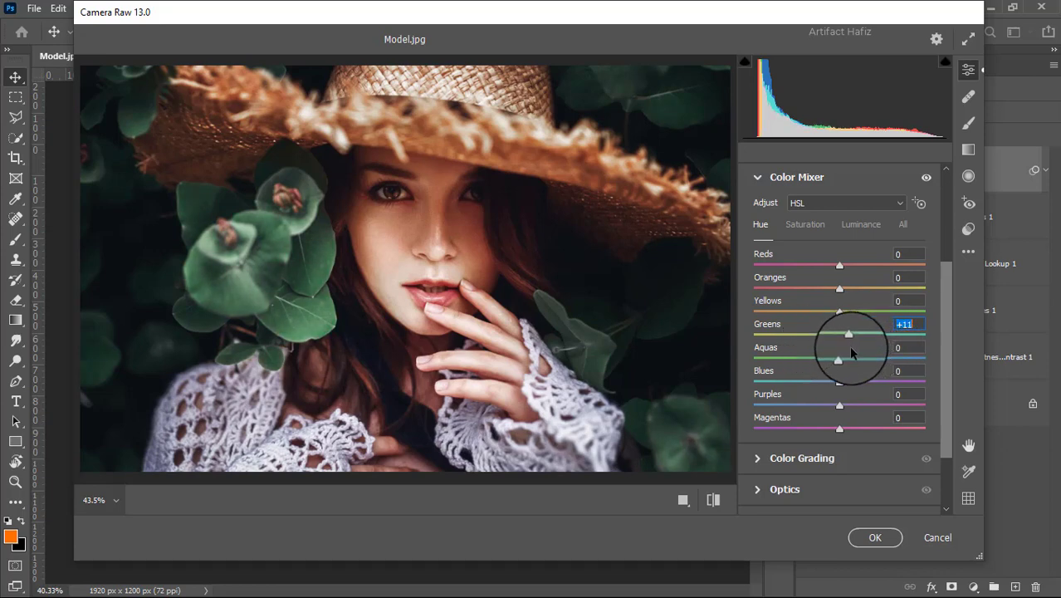
- Color grade the shadows to hue 205, saturation 23 and the highlights to hue 71, saturation 13
scroll(855, 351, down, 2)
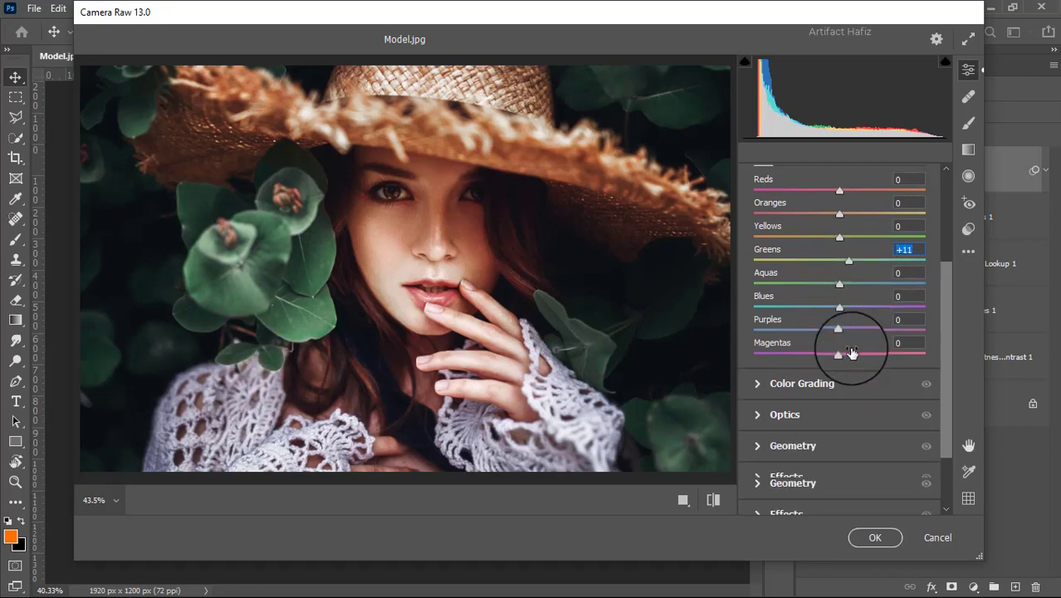
click(754, 386)
drag(783, 410, 779, 413)
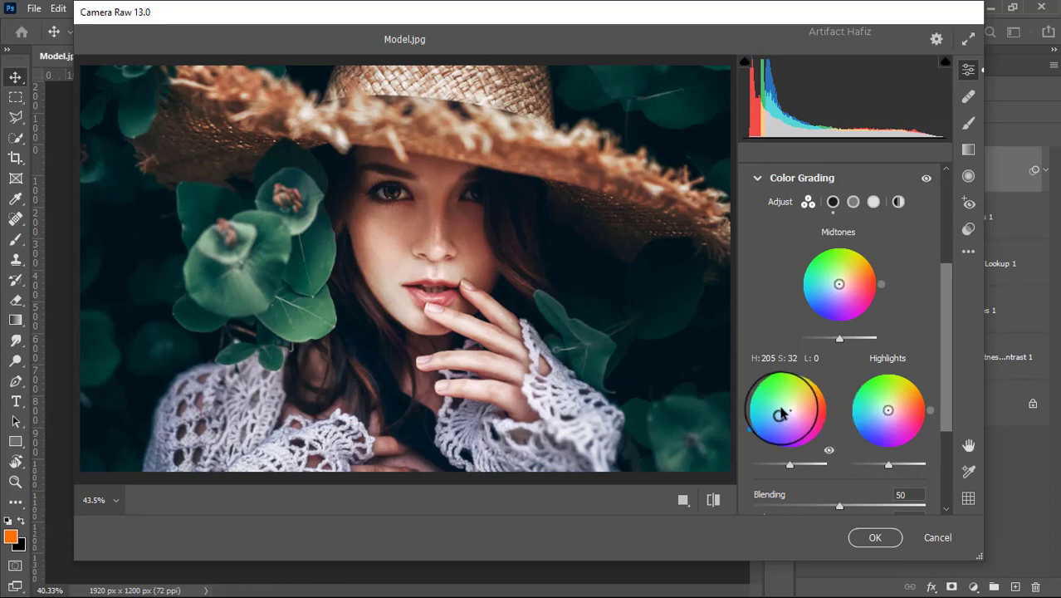
drag(780, 414, 782, 412)
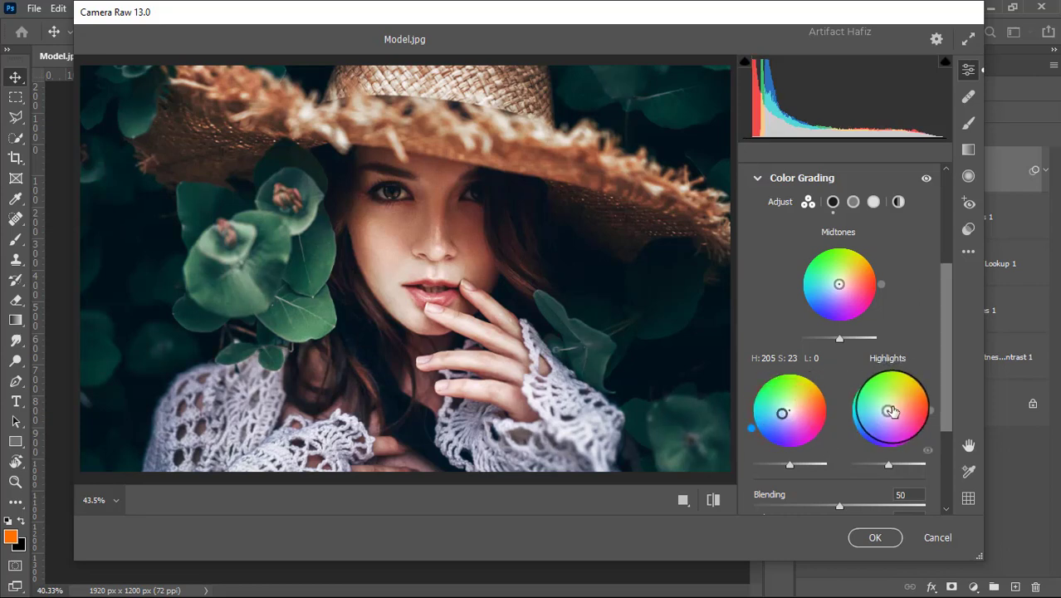
drag(888, 413, 913, 349)
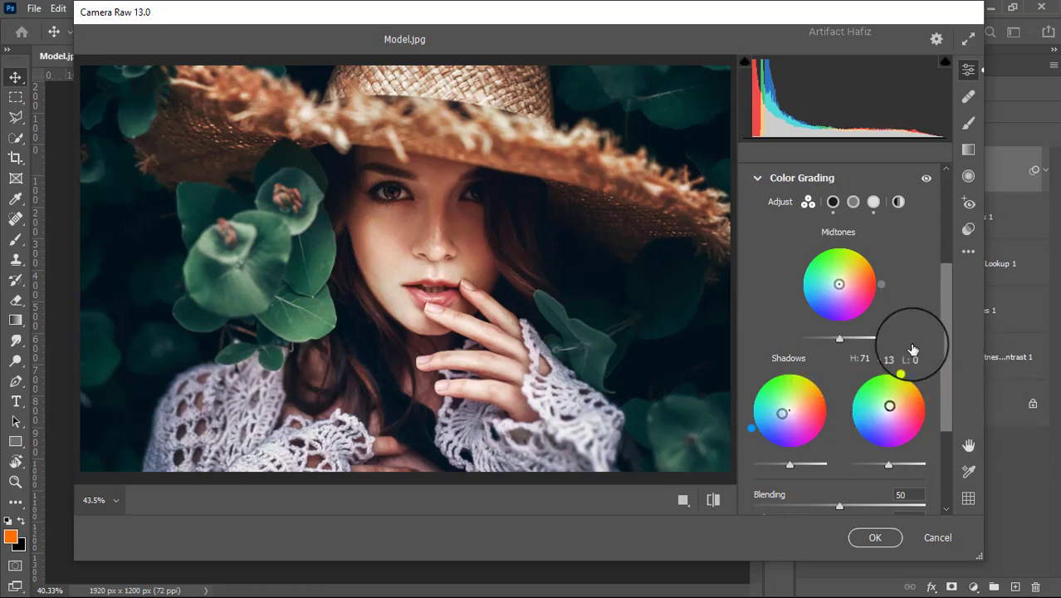
- Calibrate primary saturation to Red -4, Green +6 and Blue +7, and apply the Camera Raw filter
scroll(905, 349, down, 3)
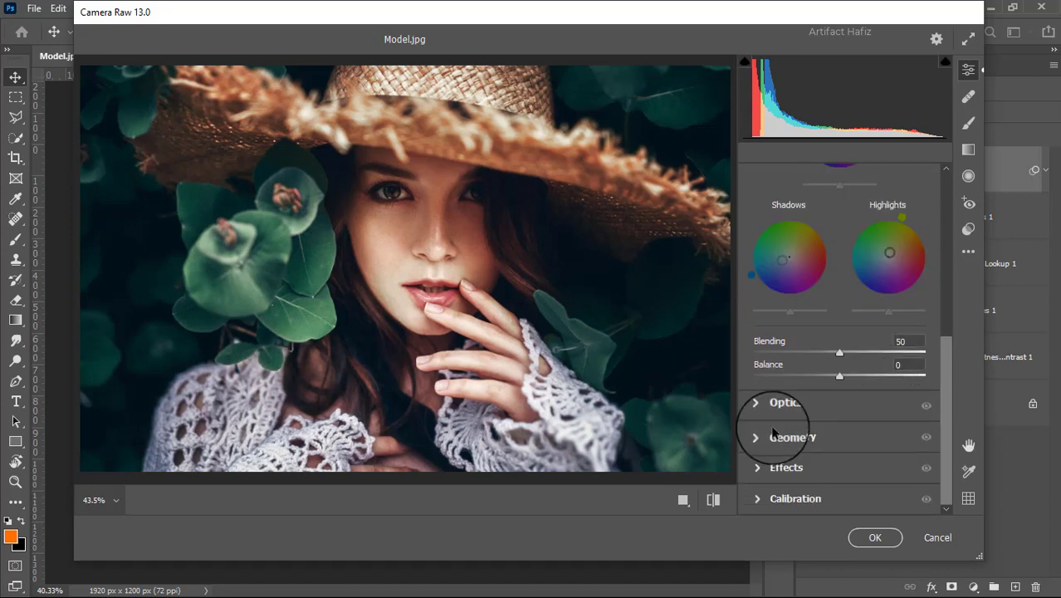
click(759, 501)
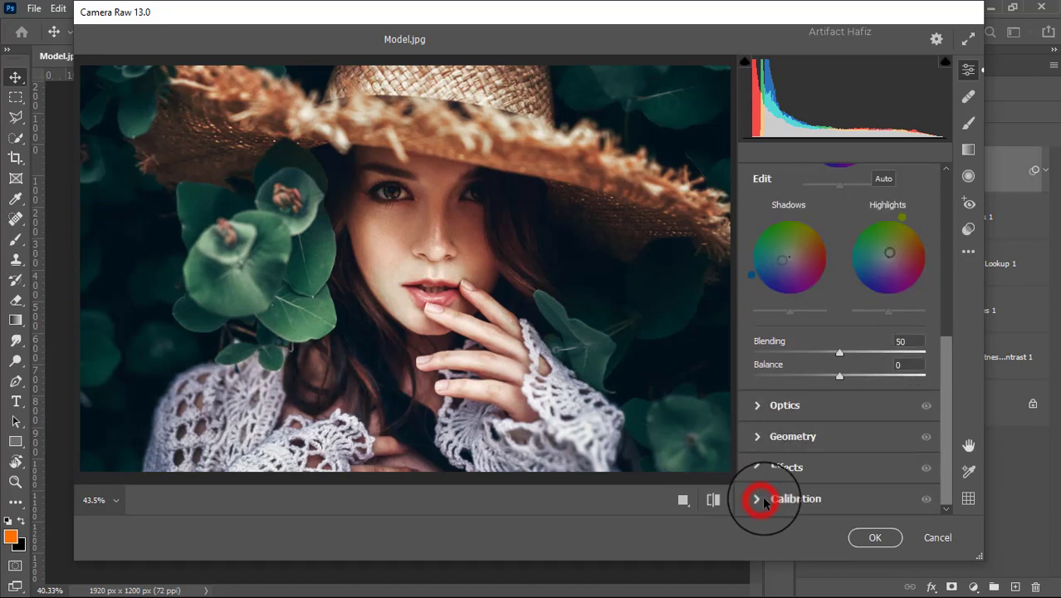
click(839, 359)
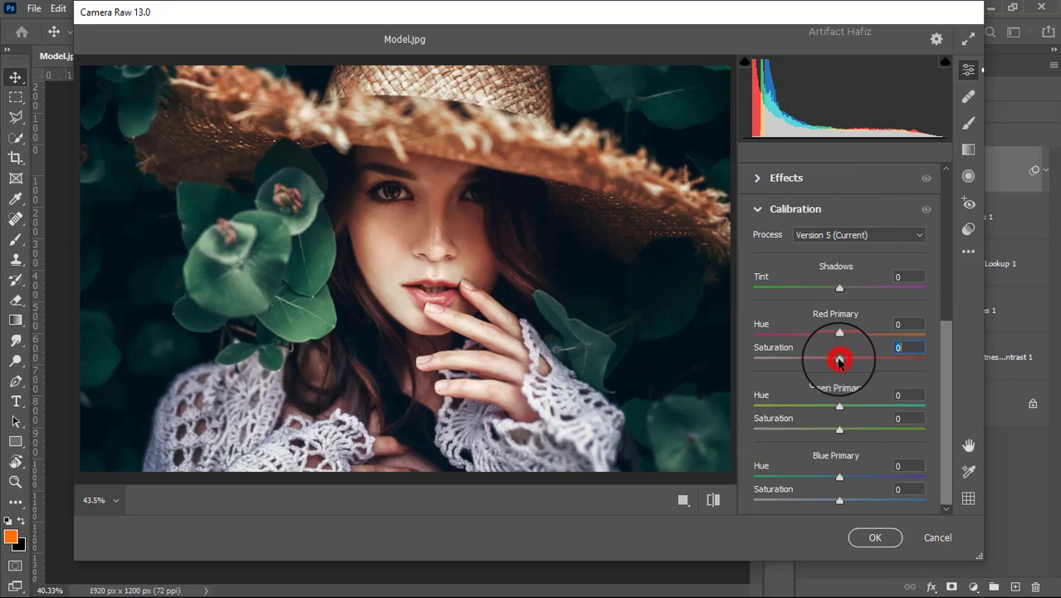
drag(839, 430, 844, 429)
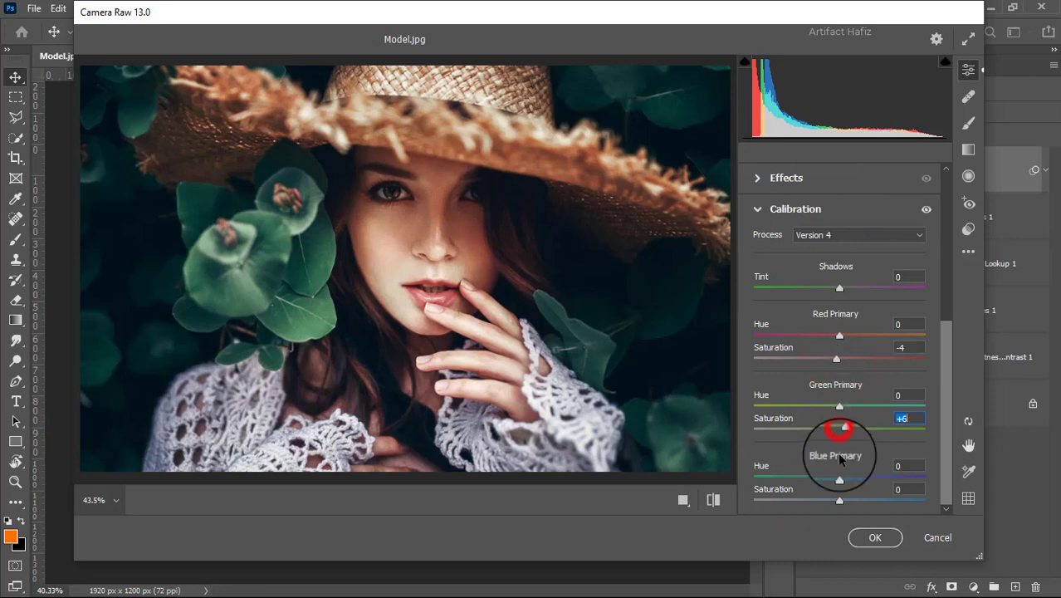
drag(839, 499, 844, 499)
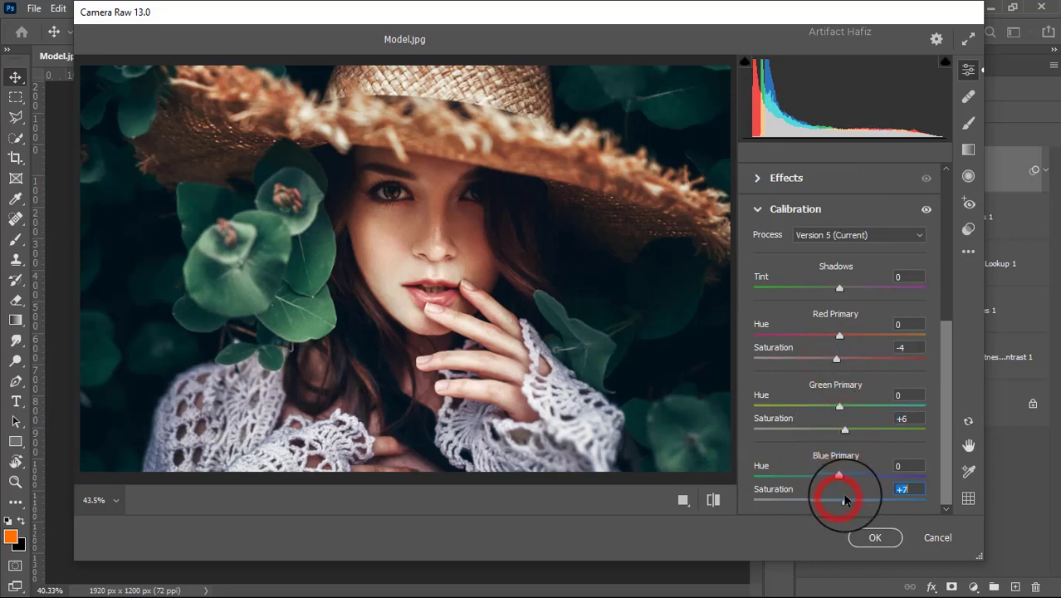
click(873, 537)
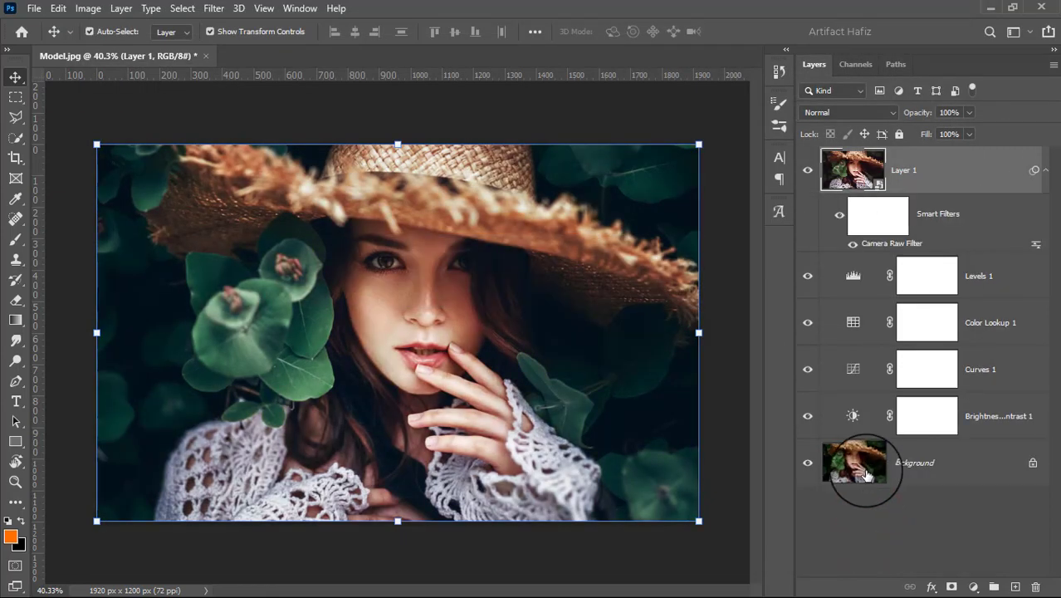
- Compare the graded photo with the original by toggling the visibility of all layers above Background
alt+click(808, 462)
alt+click(808, 462)
alt+click(807, 462)
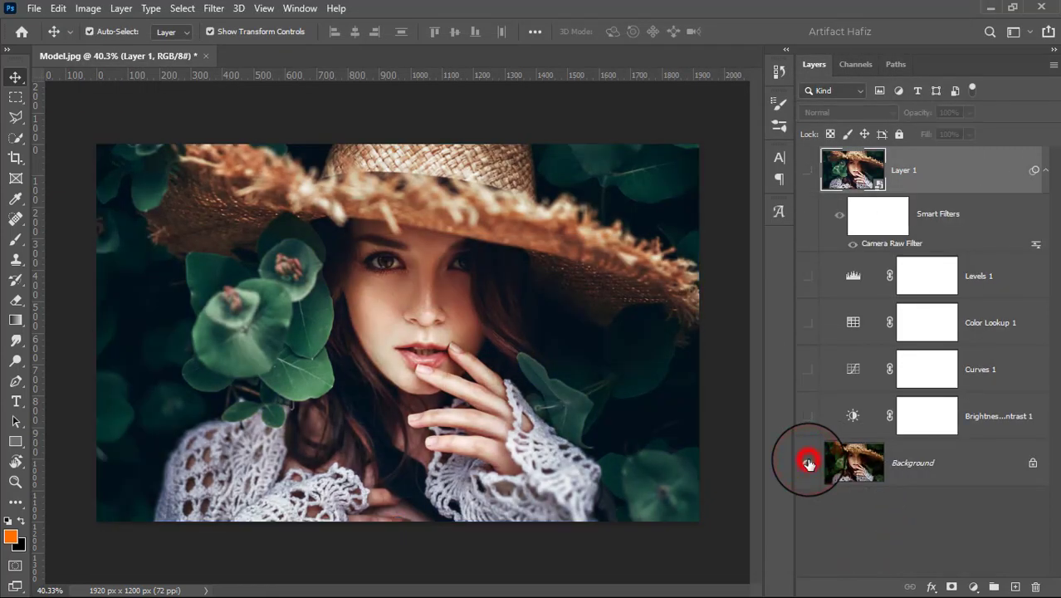
alt+click(808, 462)
alt+click(808, 462)
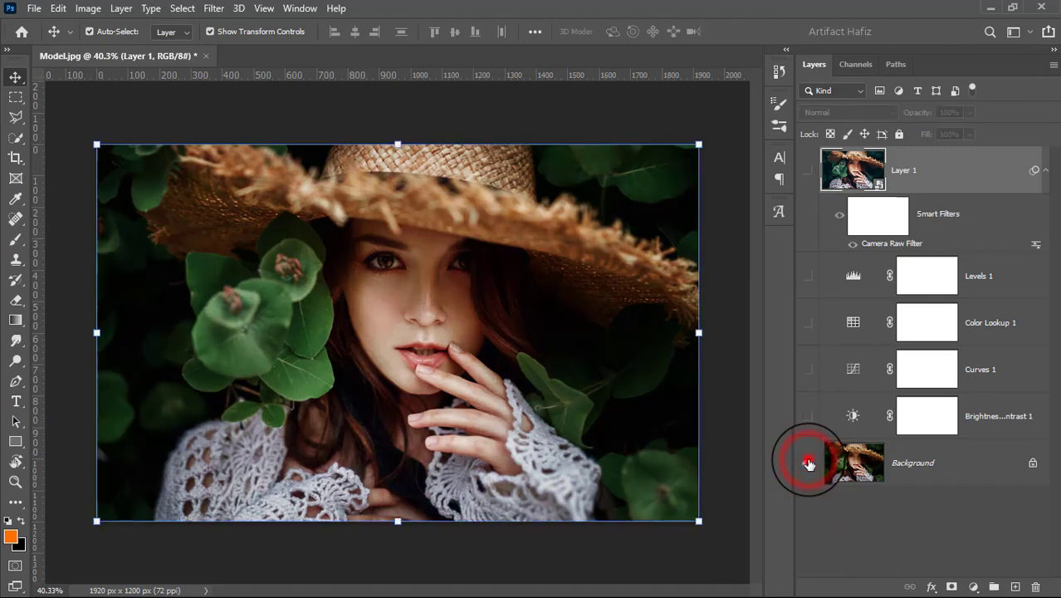
alt+click(808, 462)
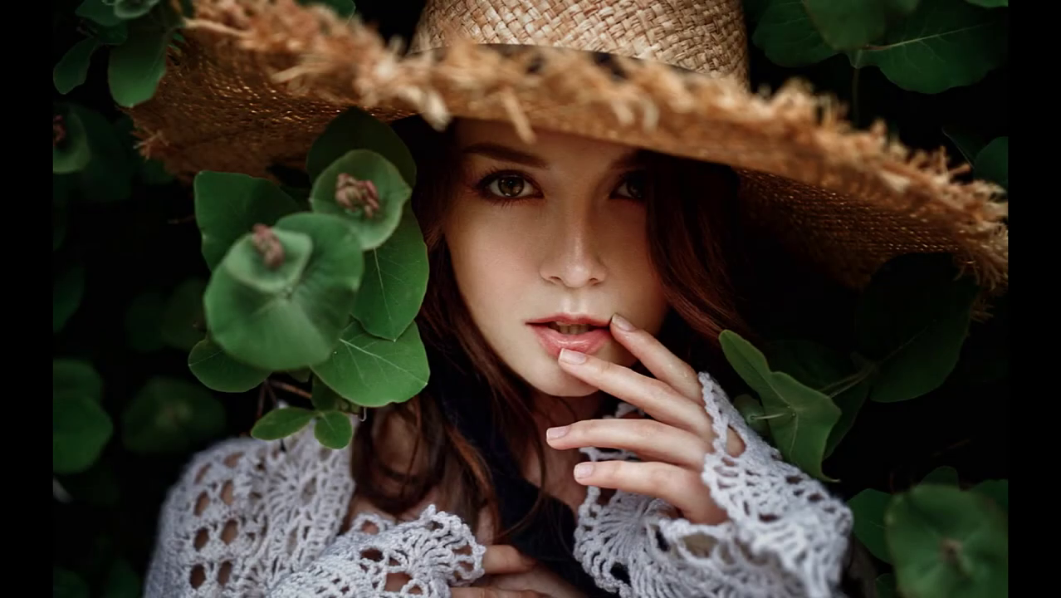